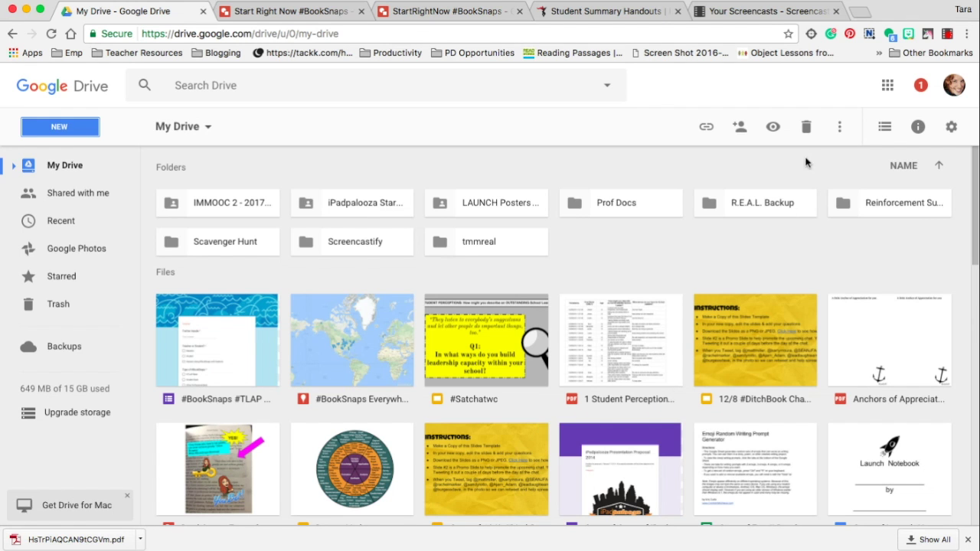
Create a new blank Google Drawings file from Google Drive.
left_click(36, 128)
mouse_move(82, 321)
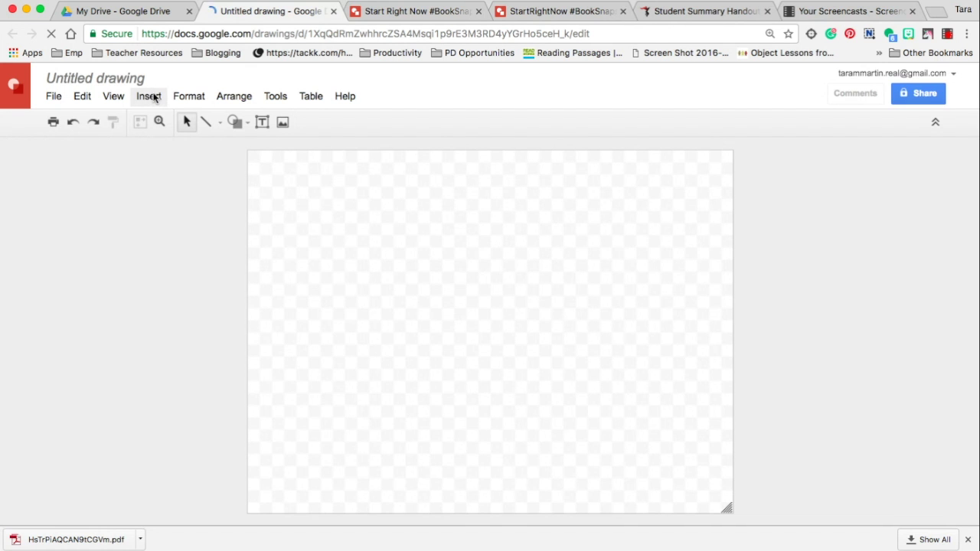
Insert a webcam snapshot of the book page into the drawing.
left_click(151, 96)
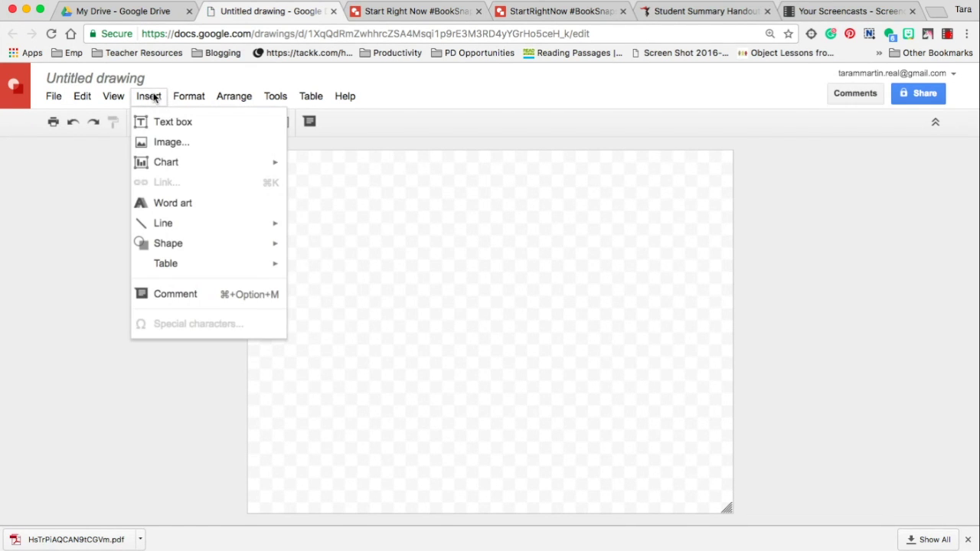
left_click(163, 144)
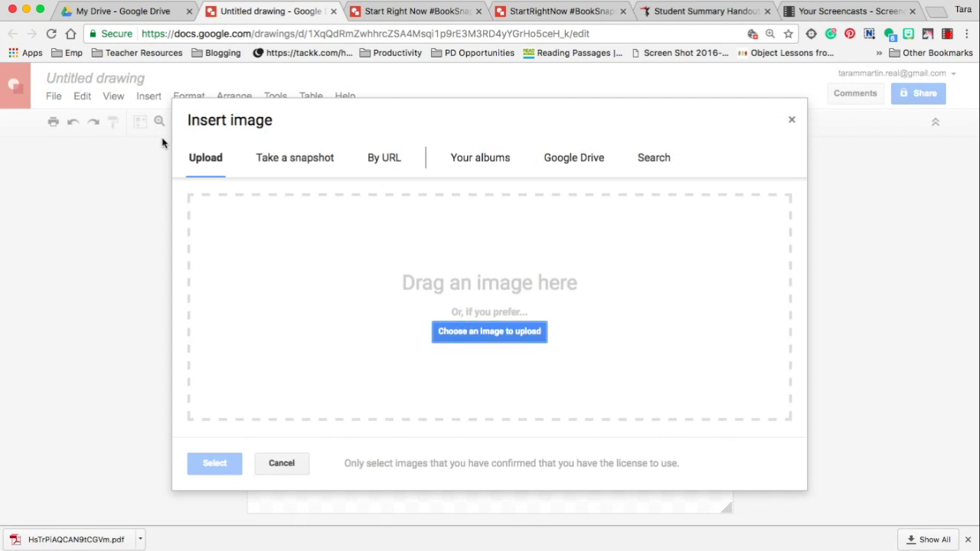
left_click(328, 159)
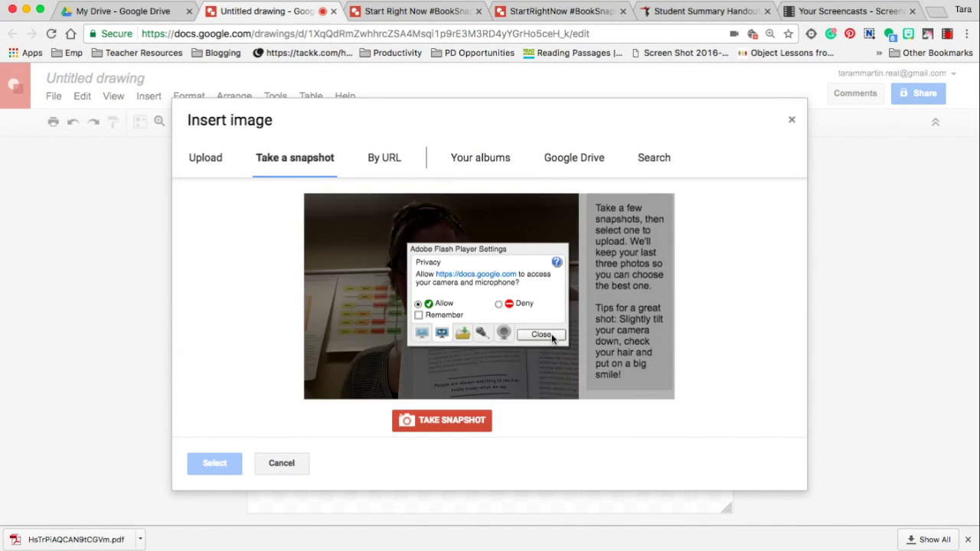
left_click(551, 335)
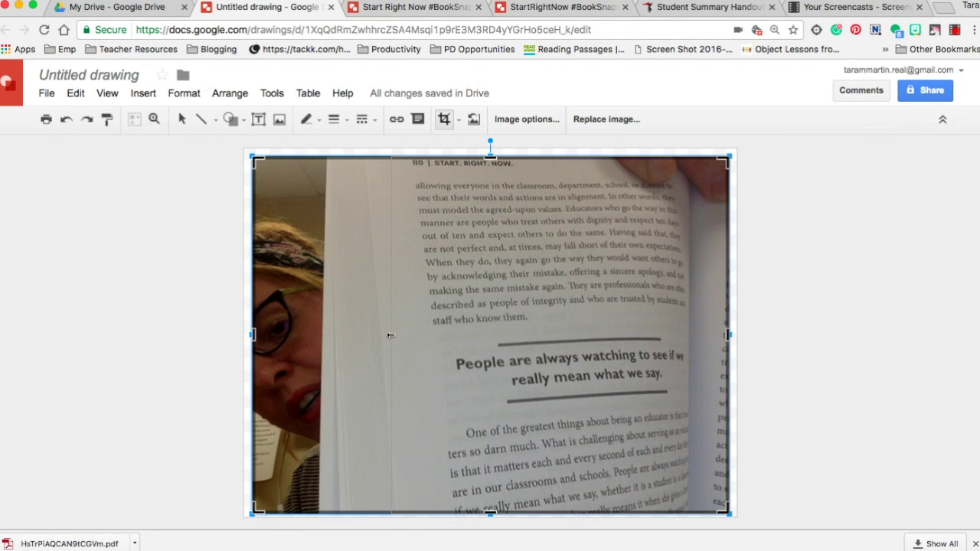
Crop the face off the photo's left side and widen it toward the canvas's left edge.
left_click_drag(391, 336, 392, 336)
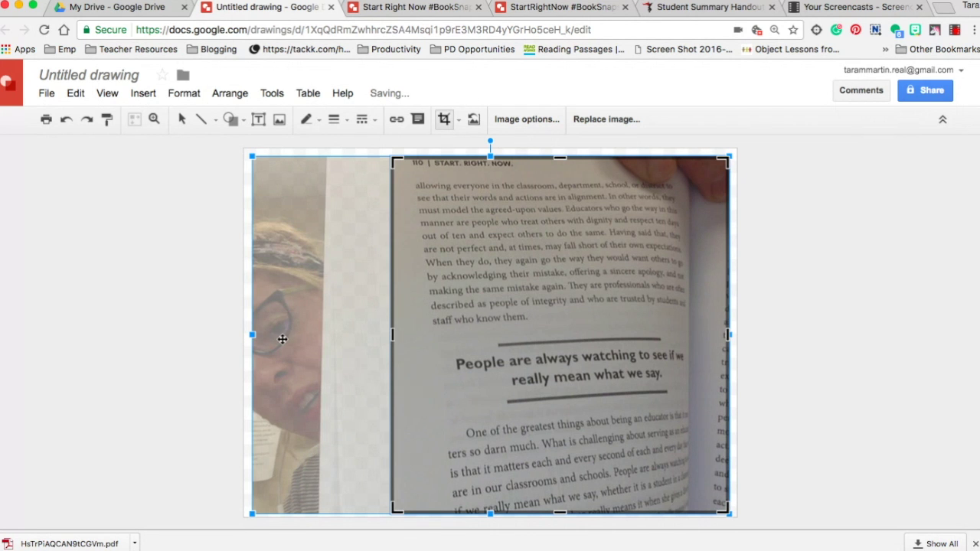
left_click(498, 346)
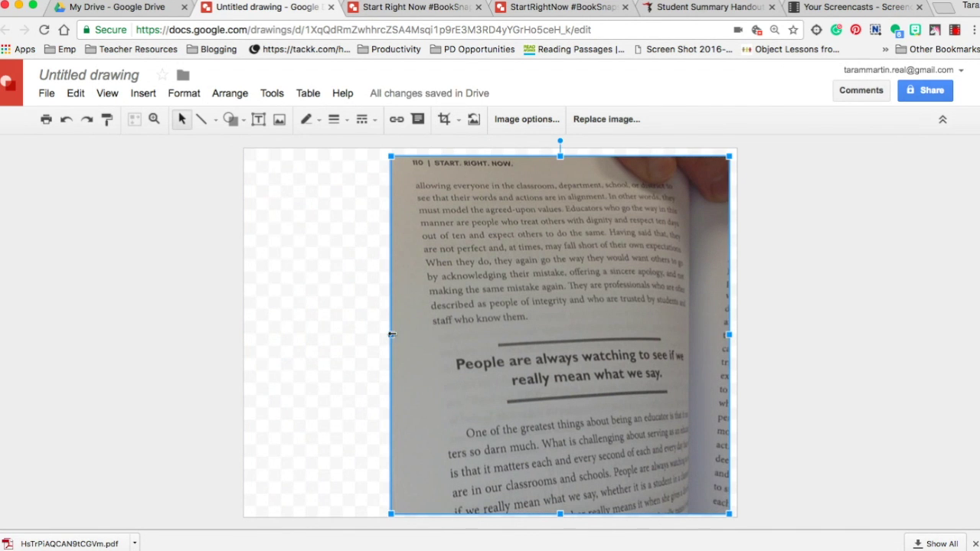
left_click_drag(391, 335, 260, 340)
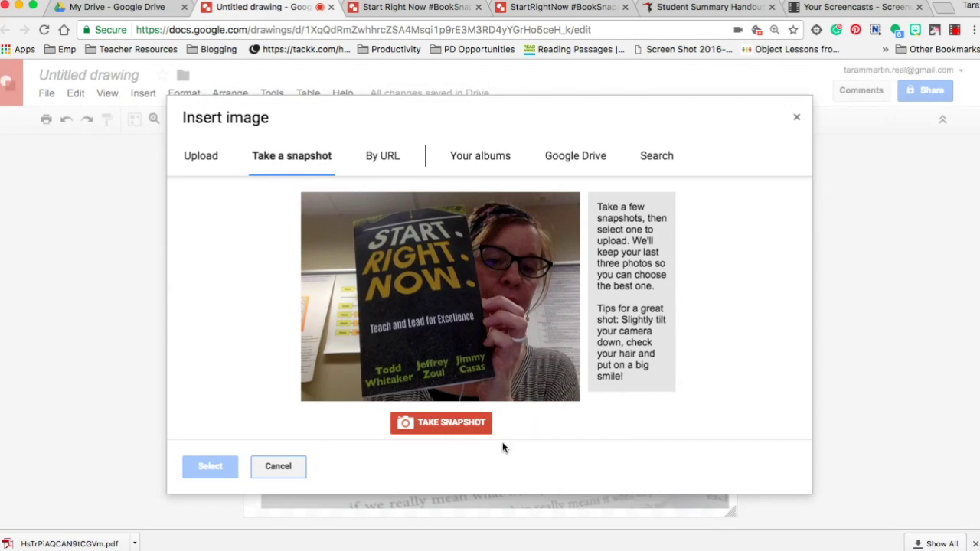
Capture the held-up book cover and crop its right and top edges to just the cover.
left_click(464, 424)
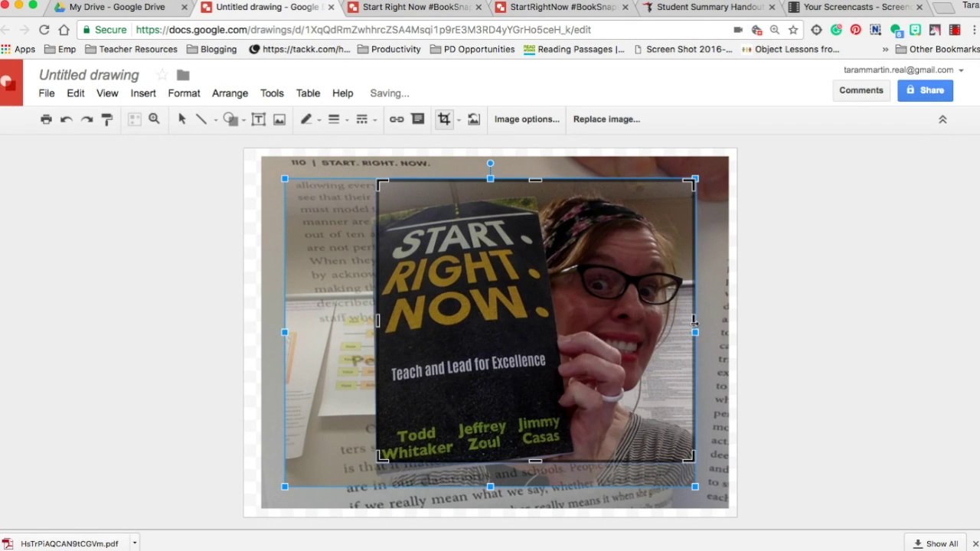
left_click_drag(695, 320, 566, 325)
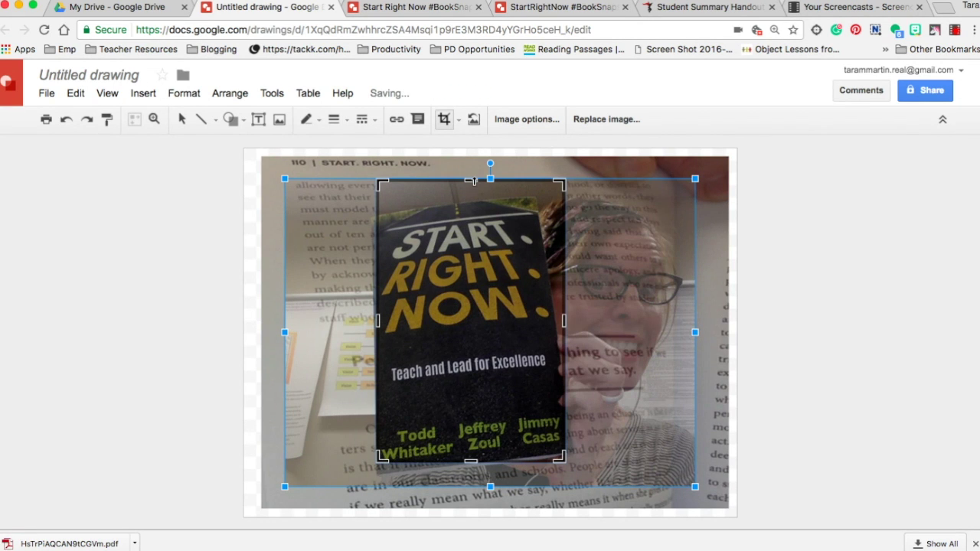
left_click_drag(474, 181, 475, 221)
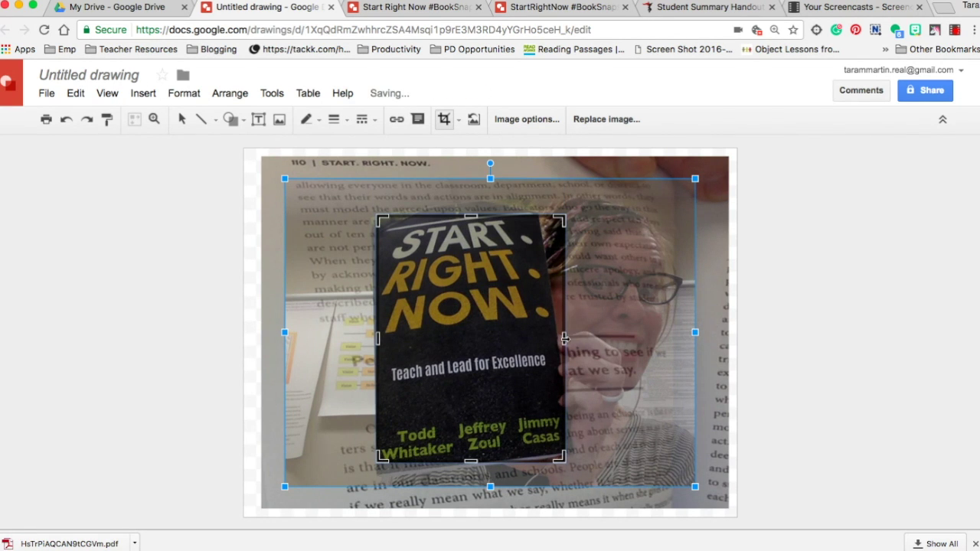
key("Return")
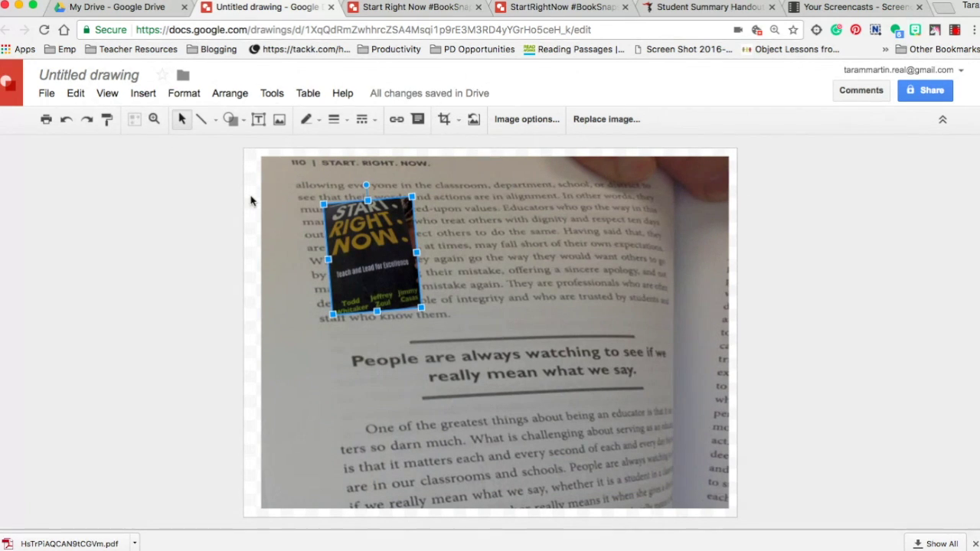
Set the drawing's background to solid black.
right_click(251, 200)
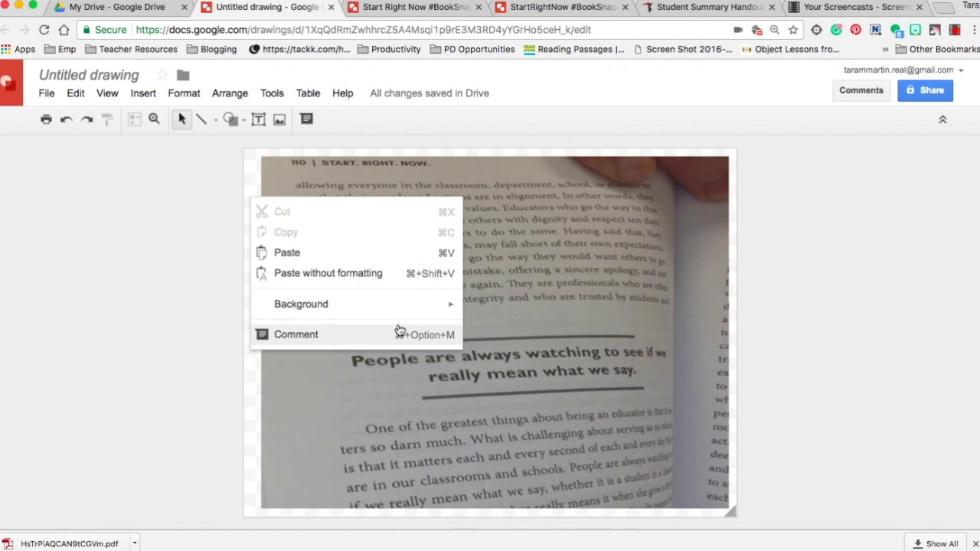
mouse_move(383, 301)
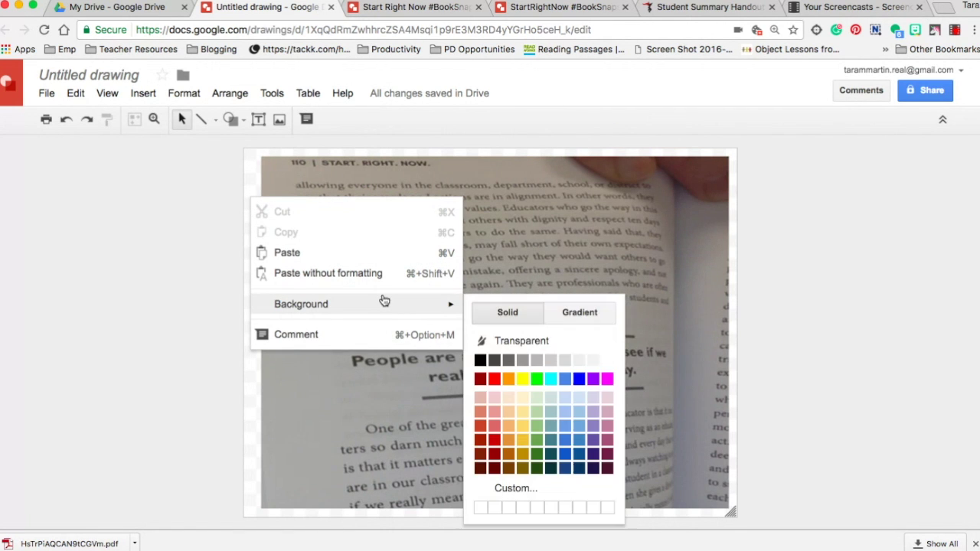
left_click(480, 360)
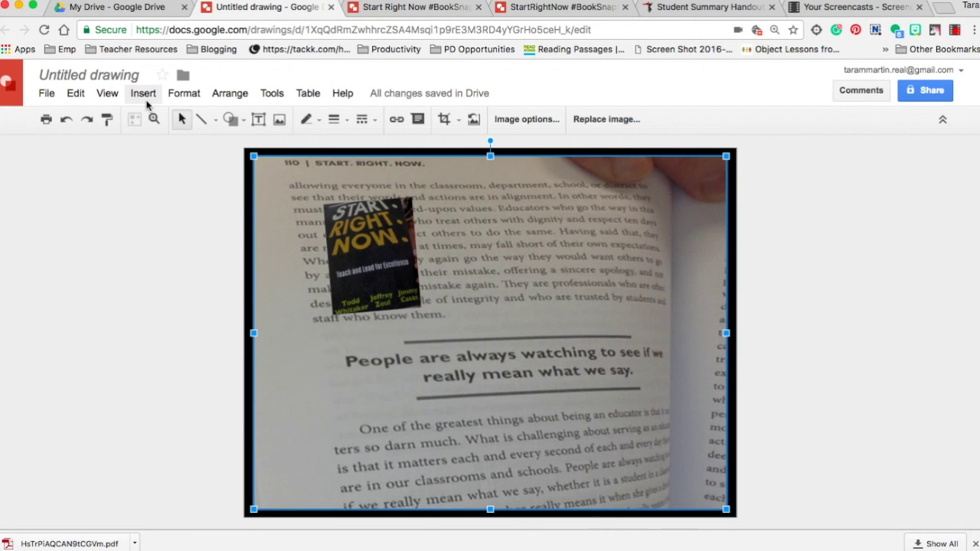
left_click(143, 93)
Enlarge the book-cover sticker and tilt it counter-clockwise over the page's upper left.
left_click(401, 290)
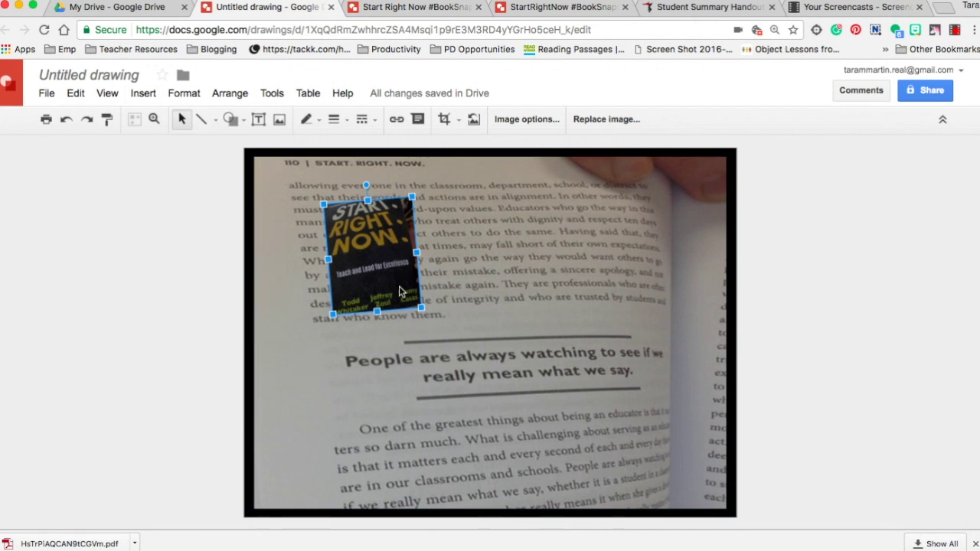
left_click_drag(324, 204, 301, 181)
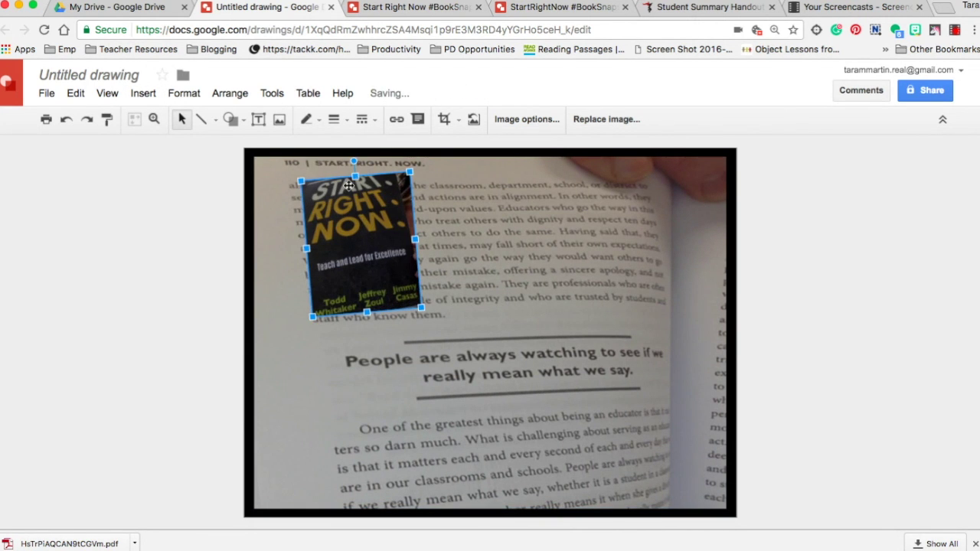
left_click_drag(353, 162, 348, 212)
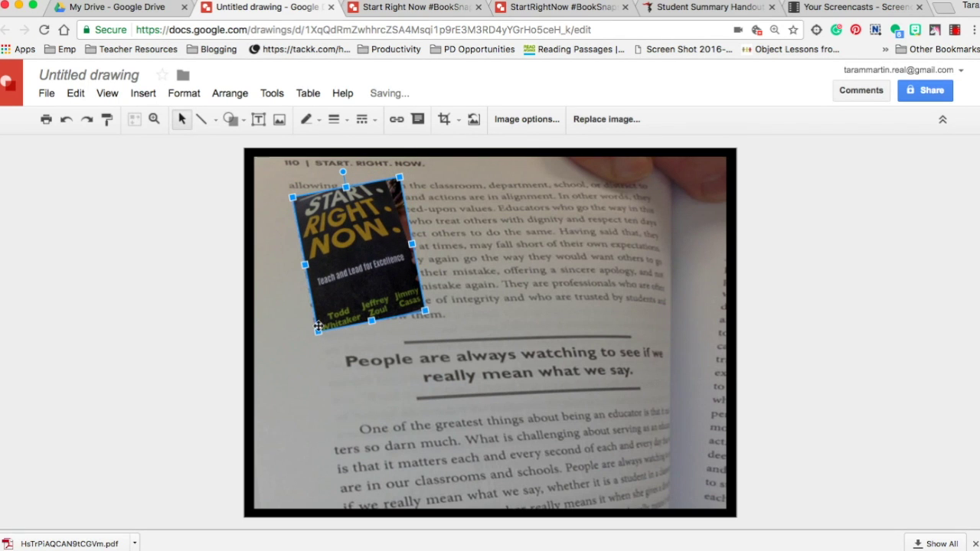
left_click_drag(316, 332, 308, 342)
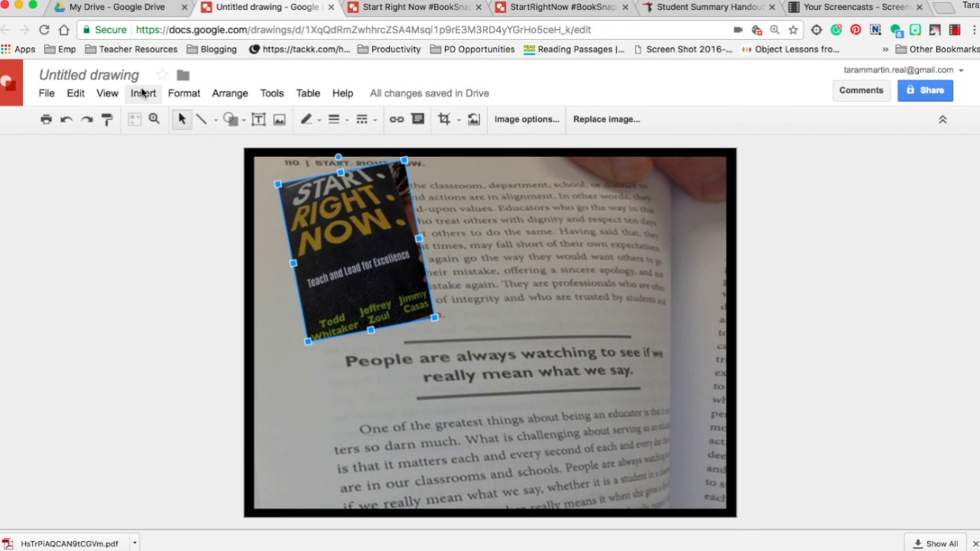
Browse the sticker's outline colour and formatting options.
left_click(142, 93)
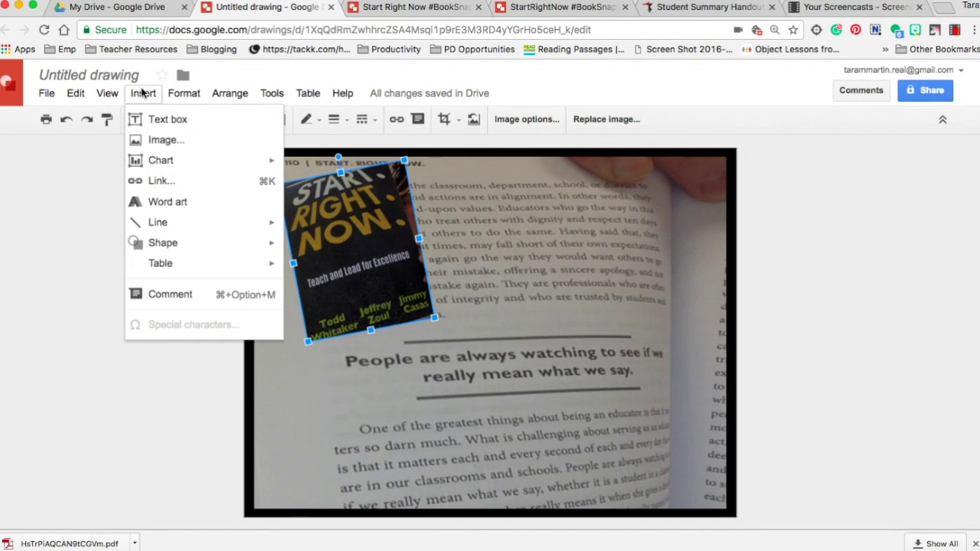
left_click(142, 92)
left_click(320, 126)
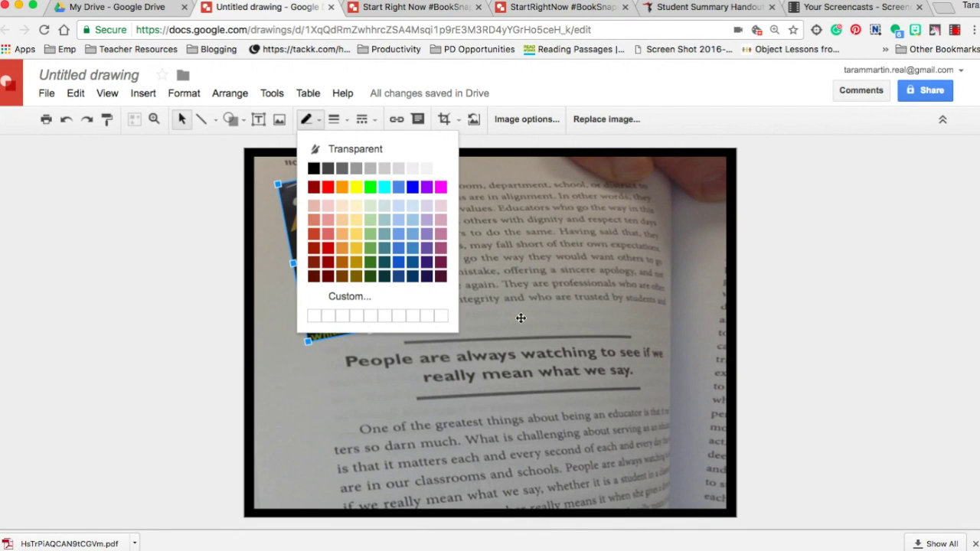
left_click(180, 93)
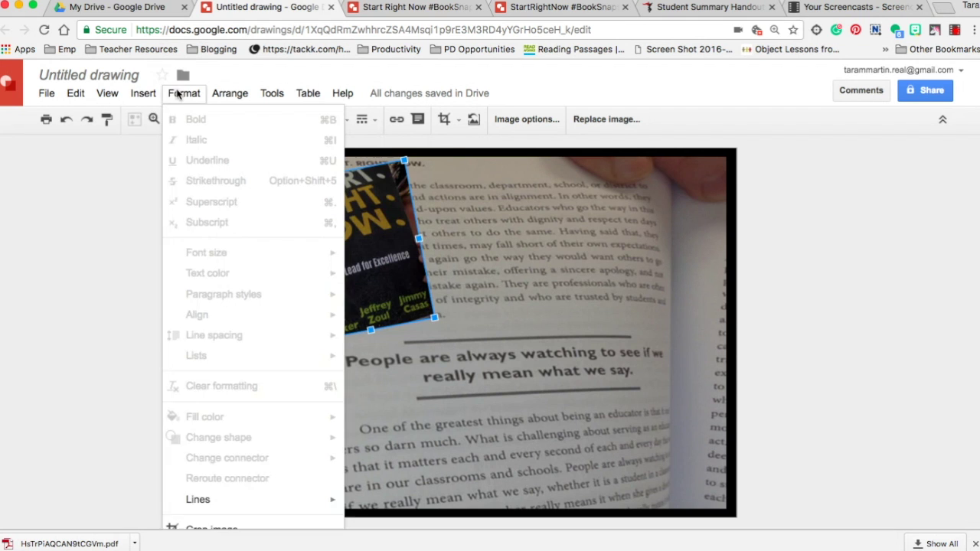
mouse_move(141, 93)
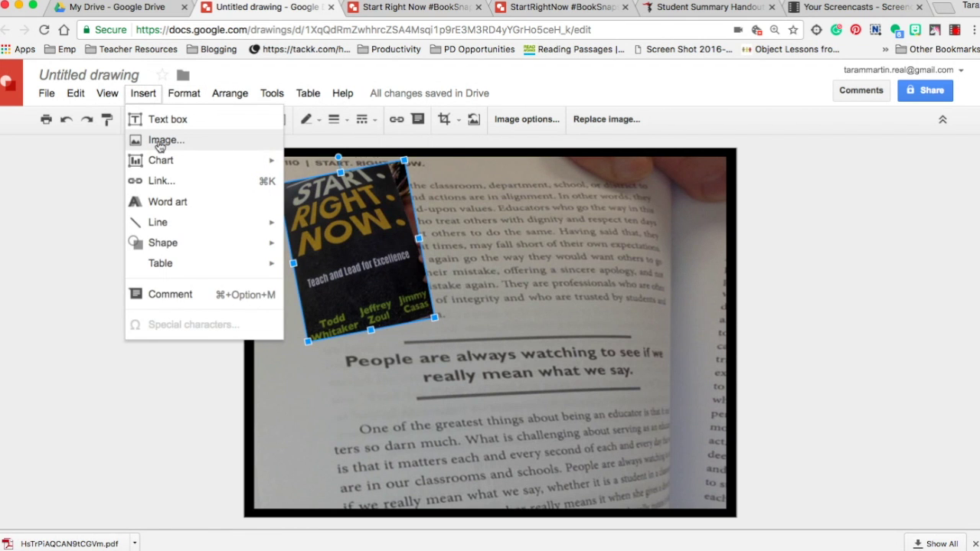
Search web images for 'speak' and insert the black speaking-head silhouette.
left_click(197, 146)
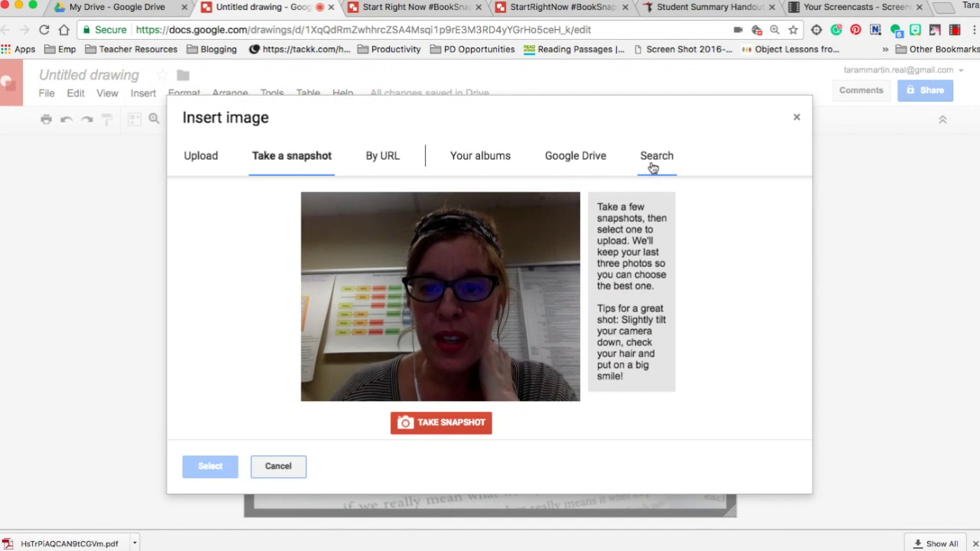
left_click(653, 162)
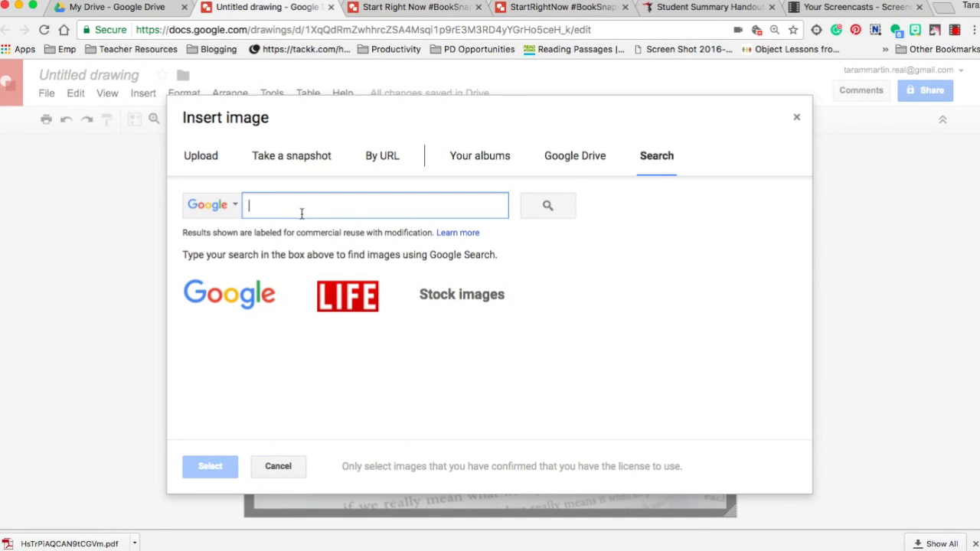
type("speak")
left_click(550, 210)
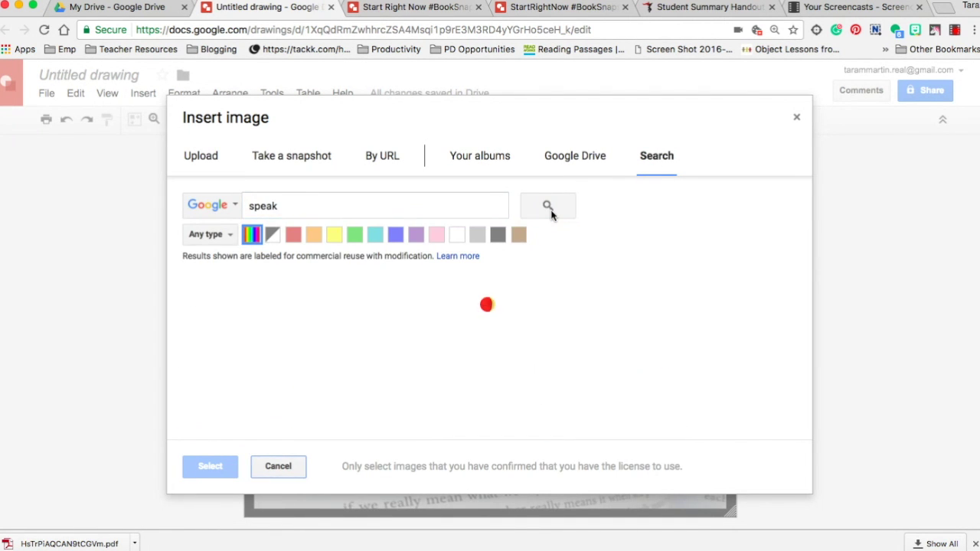
scroll(609, 366, "down", 5)
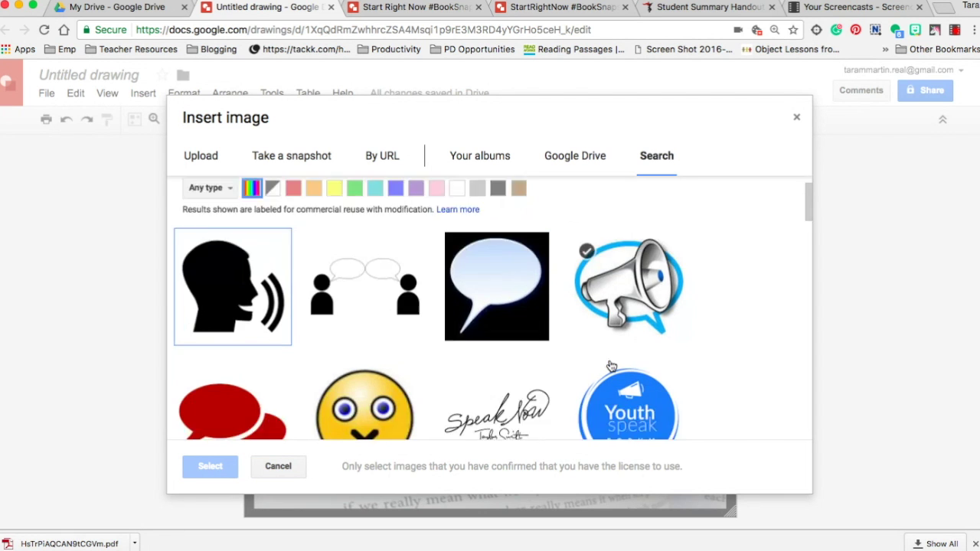
scroll(611, 367, "down", 3)
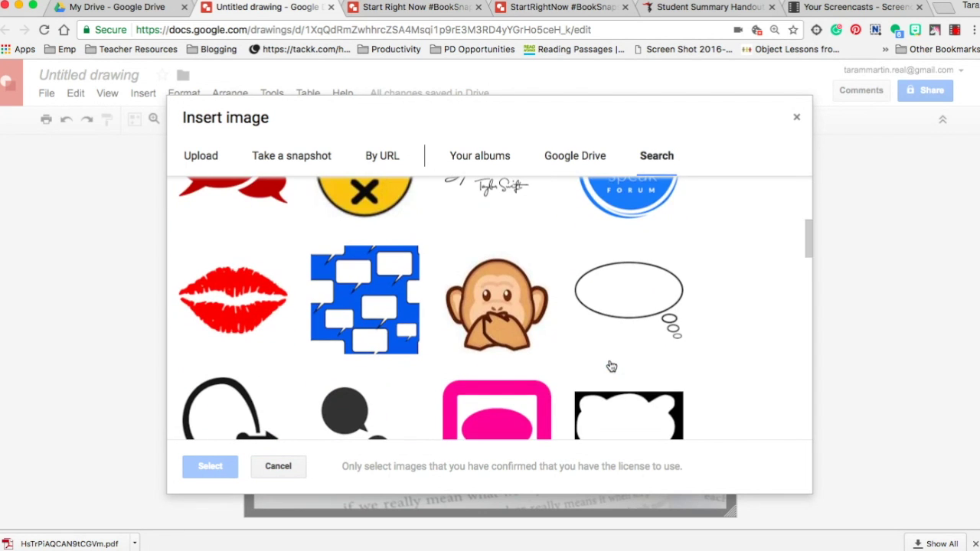
scroll(612, 366, "down", 5)
scroll(609, 321, "up", 13)
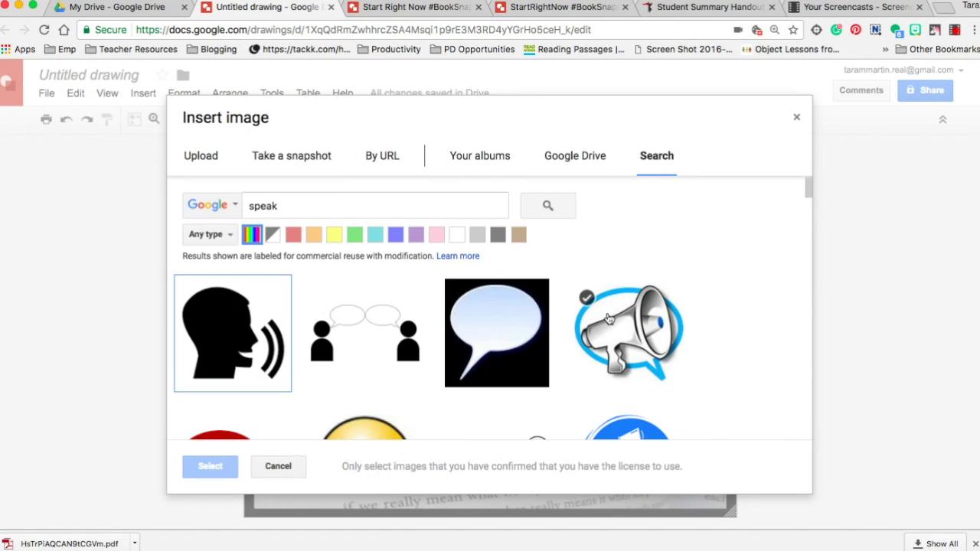
left_click(269, 314)
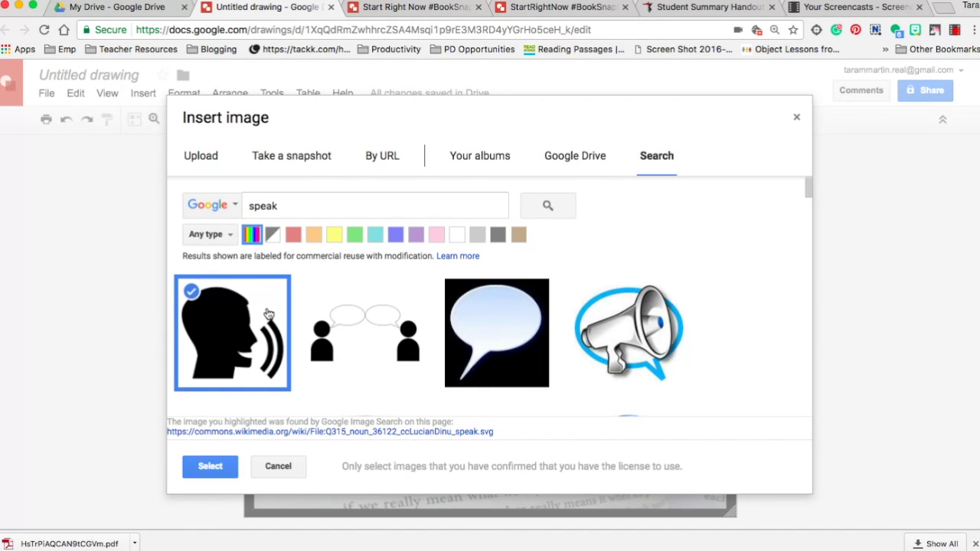
left_click(211, 469)
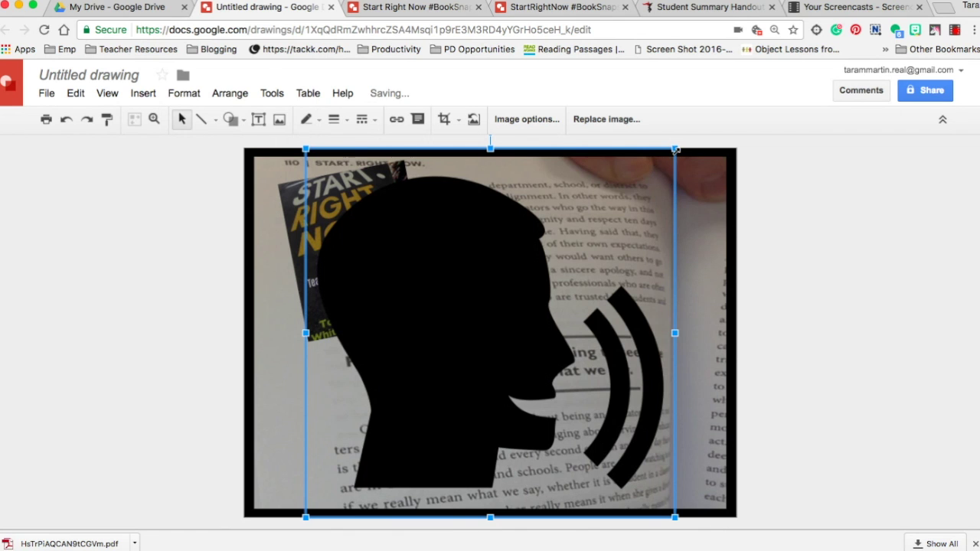
Shrink the speaking-head image down toward the bottom of the page.
left_click_drag(676, 150, 459, 353)
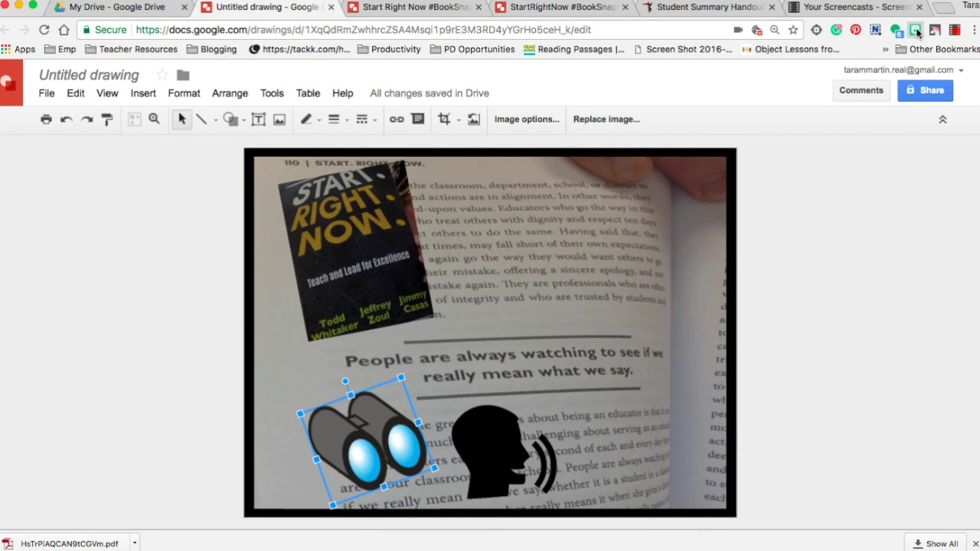
left_click(916, 30)
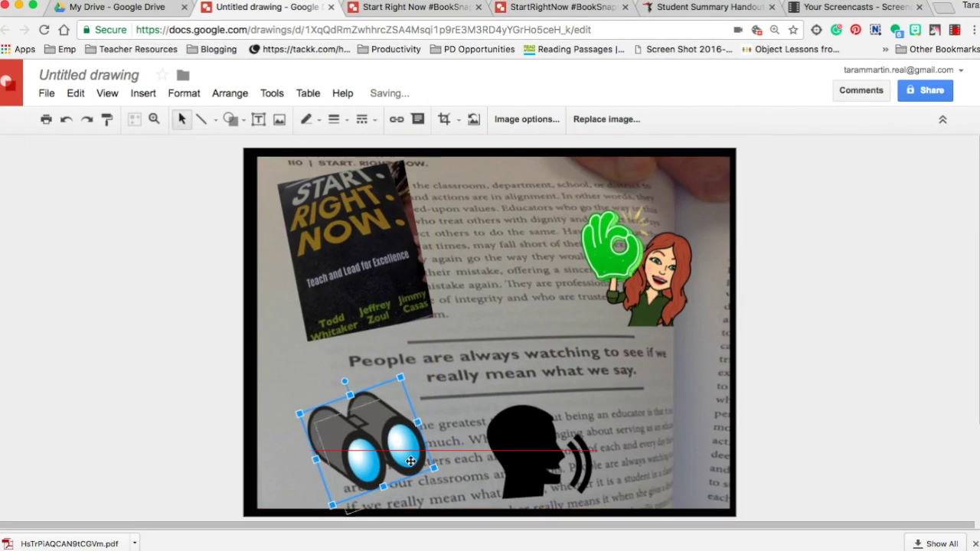
Adjust the binoculars, stretch the bitmoji slightly taller, and nudge the book photo left.
left_click_drag(372, 377, 360, 391)
left_click(611, 300)
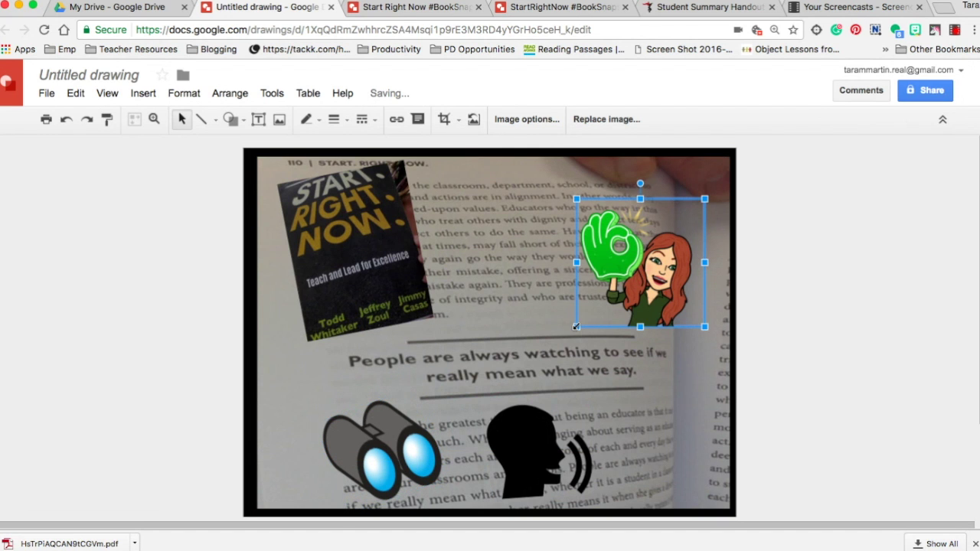
left_click_drag(576, 326, 575, 335)
left_click(501, 267)
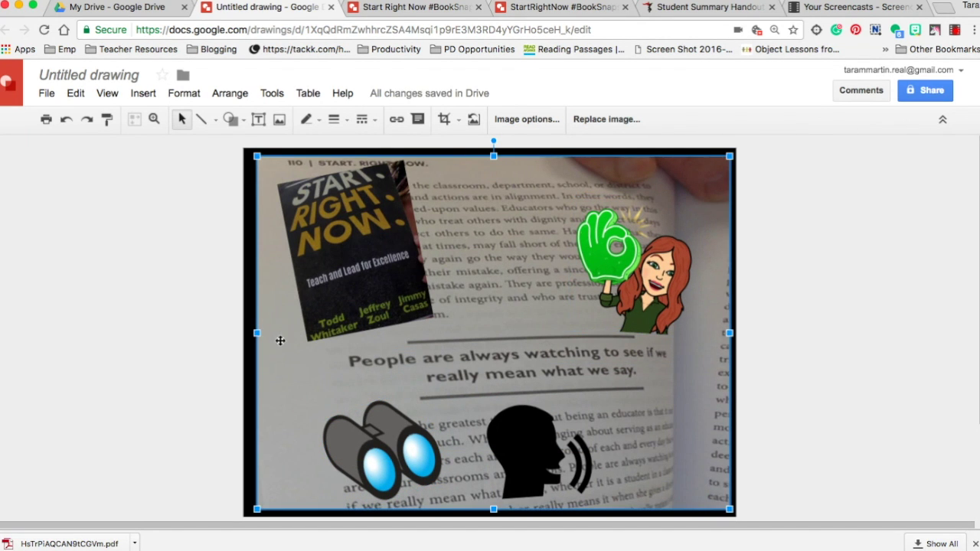
key("Left")
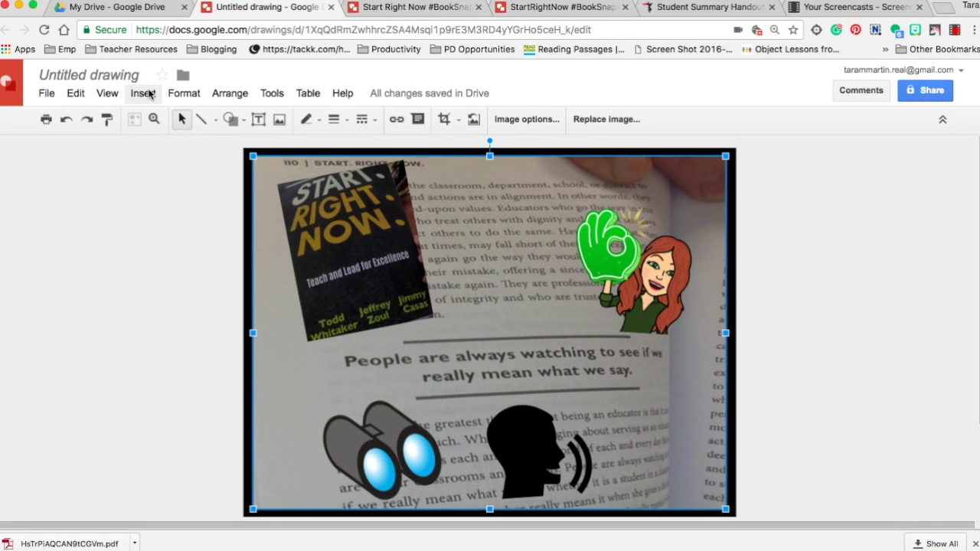
Draw a cloud callout and place it upper right, with the bitmoji just beneath it.
left_click(150, 95)
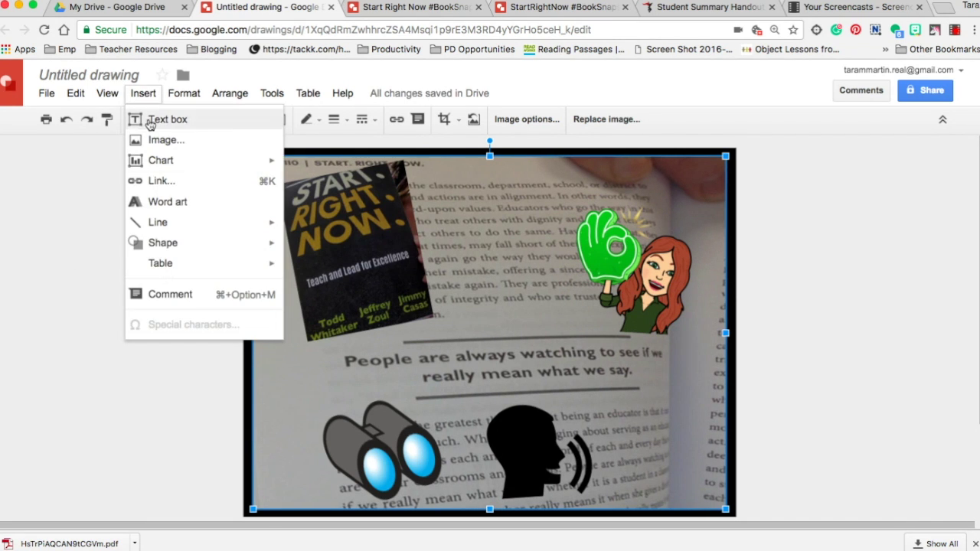
mouse_move(175, 241)
mouse_move(311, 288)
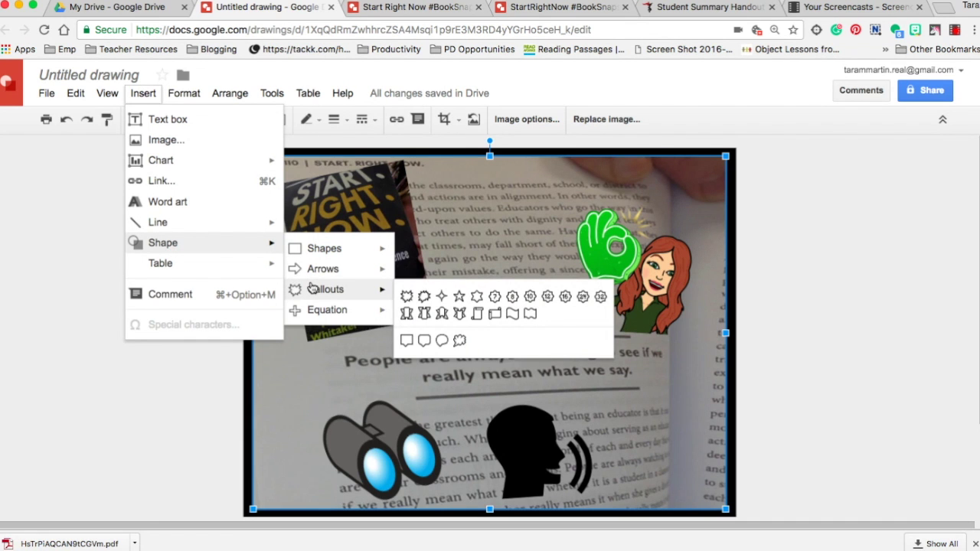
left_click(460, 342)
mouse_move(558, 238)
left_mouse_down()
mouse_move(540, 243)
mouse_move(541, 314)
mouse_move(490, 339)
mouse_move(427, 299)
left_mouse_up()
left_click_drag(506, 273, 593, 208)
left_click_drag(618, 274, 608, 287)
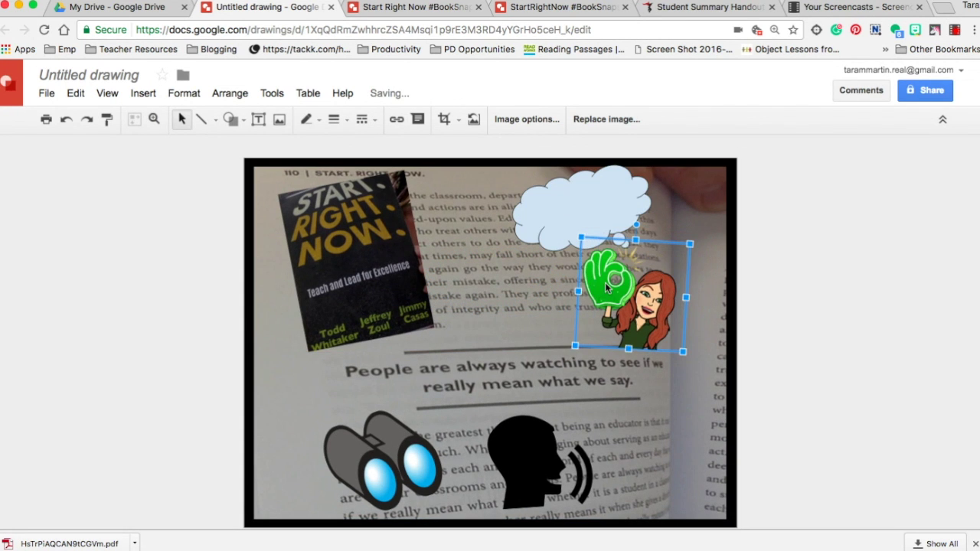
left_click(585, 206)
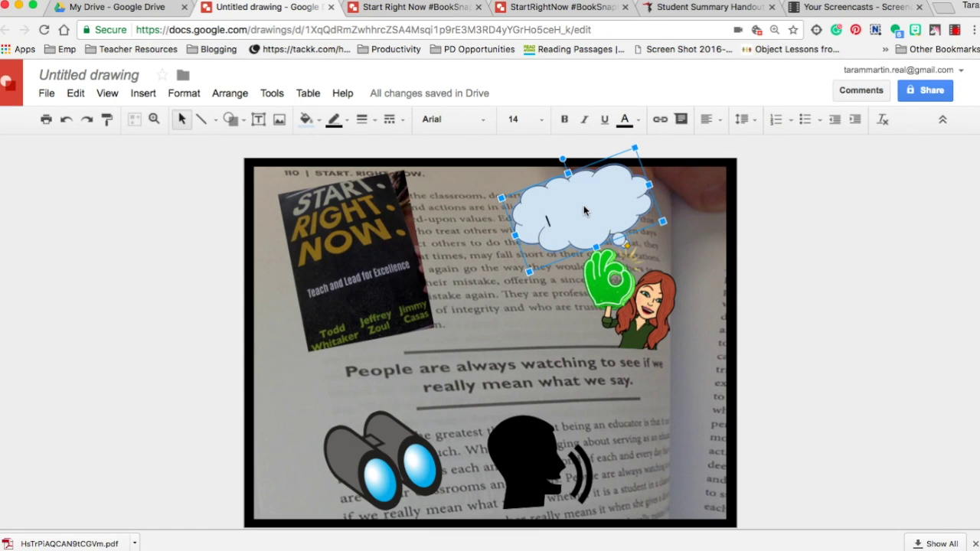
Paste the caption 'YES! MODEL what we PREACH/Teach!', centred in Permanent Marker font.
type("YES! MODEL what we PREACH/Teach!")
left_click(723, 121)
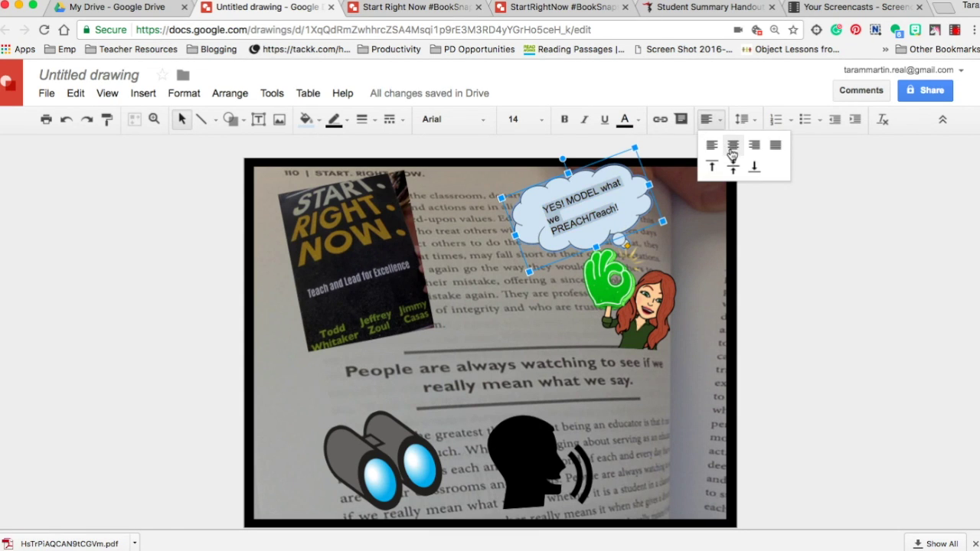
left_click(733, 145)
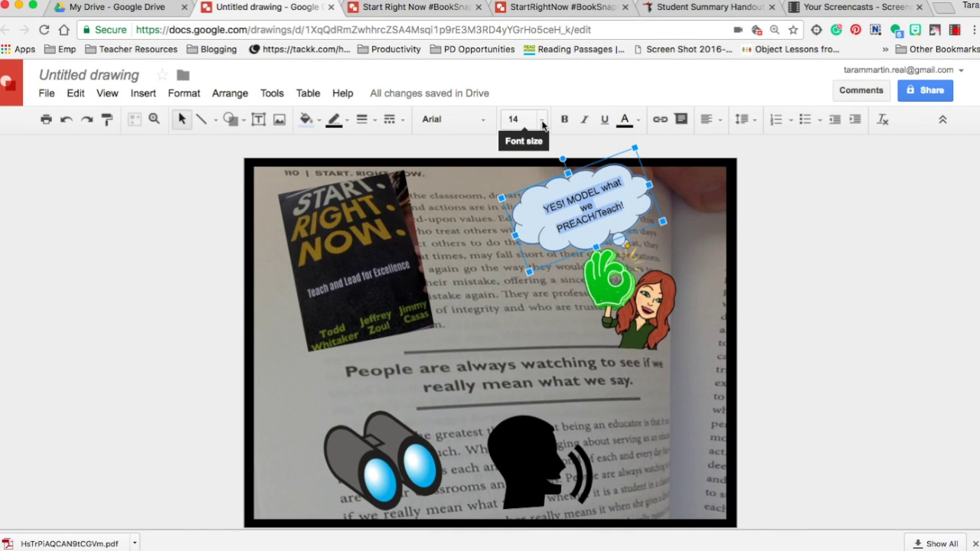
left_click(478, 121)
left_click(476, 146)
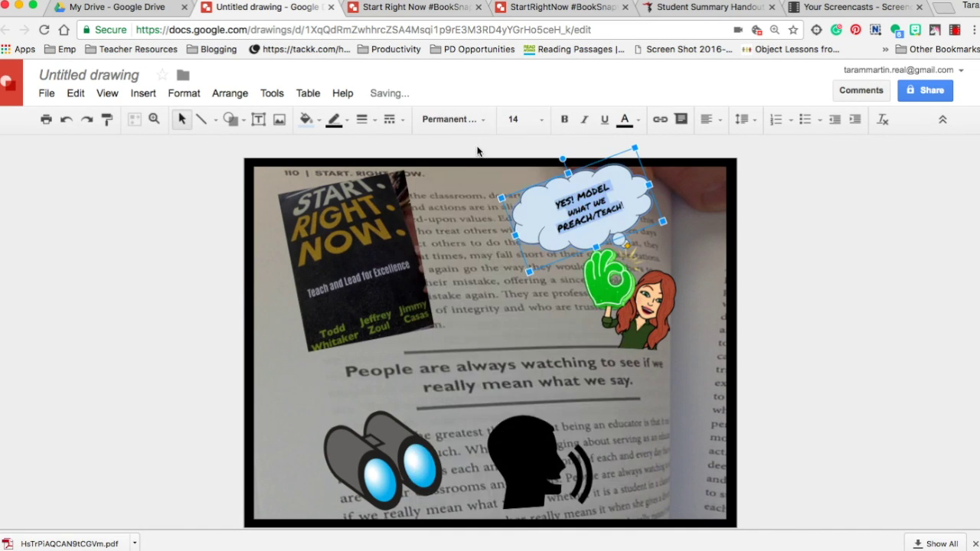
left_click(555, 220)
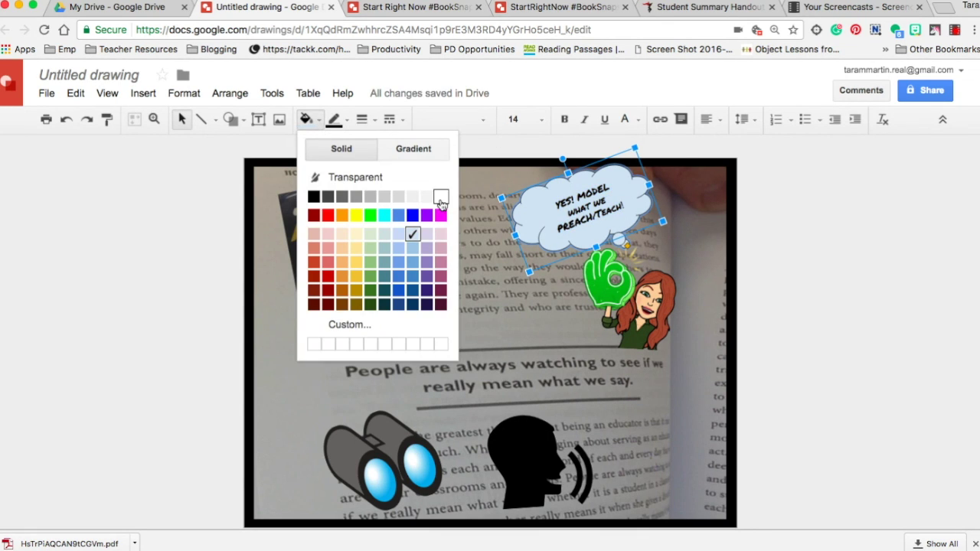
Fill the cloud white and widen it over the bitmoji.
left_click(440, 199)
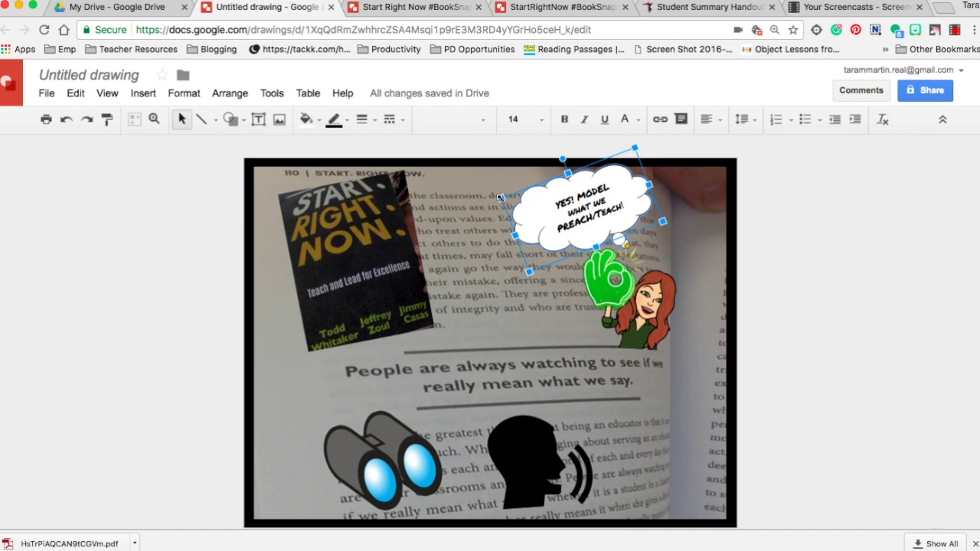
left_click_drag(499, 198, 487, 199)
left_click_drag(663, 223, 682, 236)
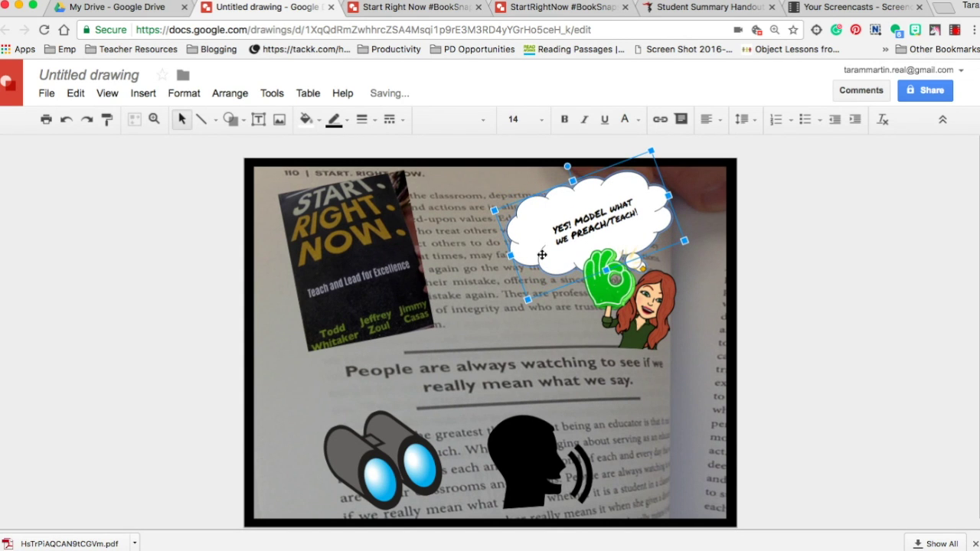
left_click(484, 212)
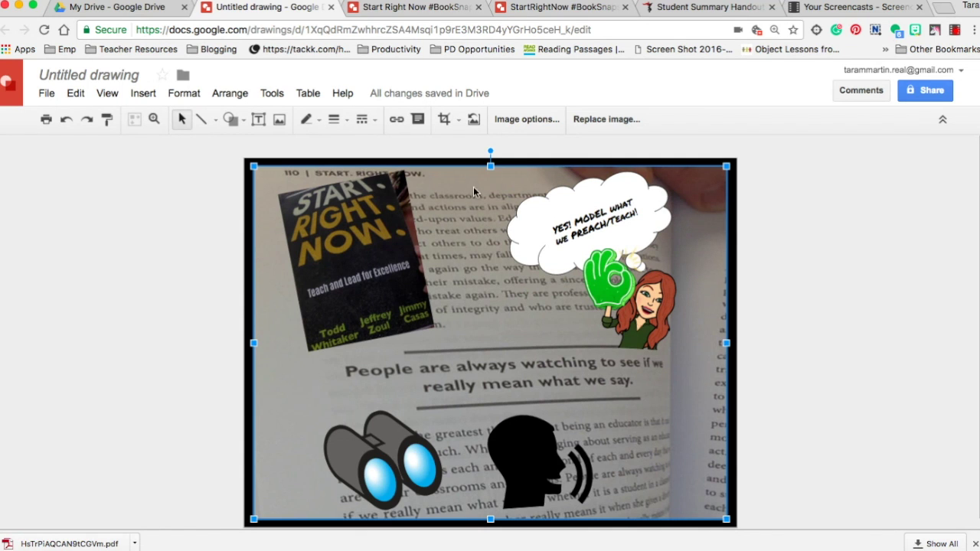
Raise the book photo's brightness to about +30% with slightly more contrast, then close Image options.
left_click(528, 120)
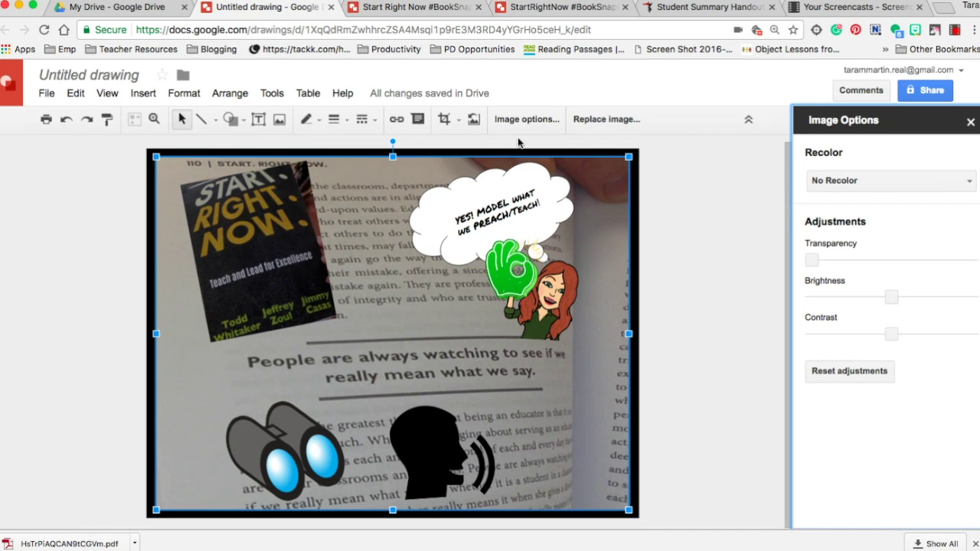
left_click_drag(891, 298, 919, 298)
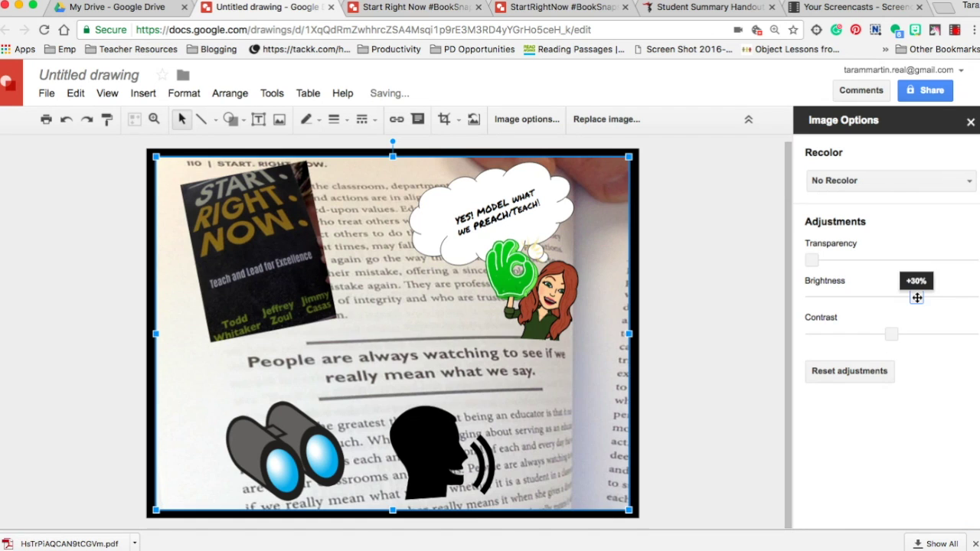
left_click_drag(893, 334, 906, 334)
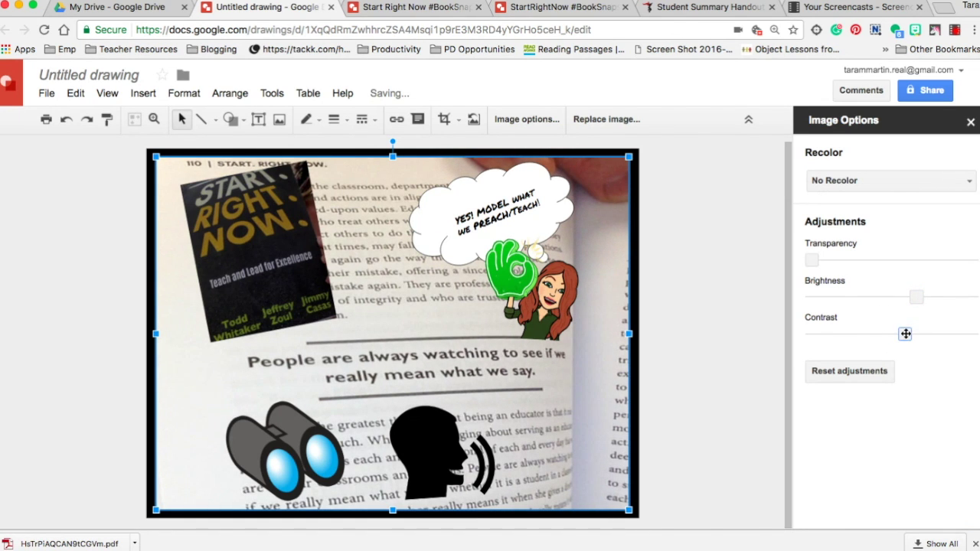
left_click(971, 123)
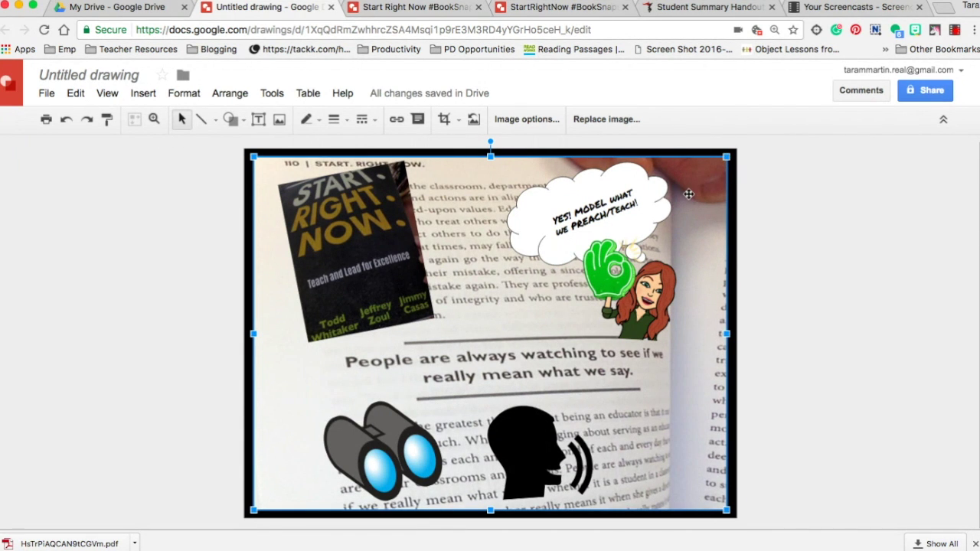
Crop the book-page photo by pulling its top-right corner inward and apply the crop.
left_click(444, 119)
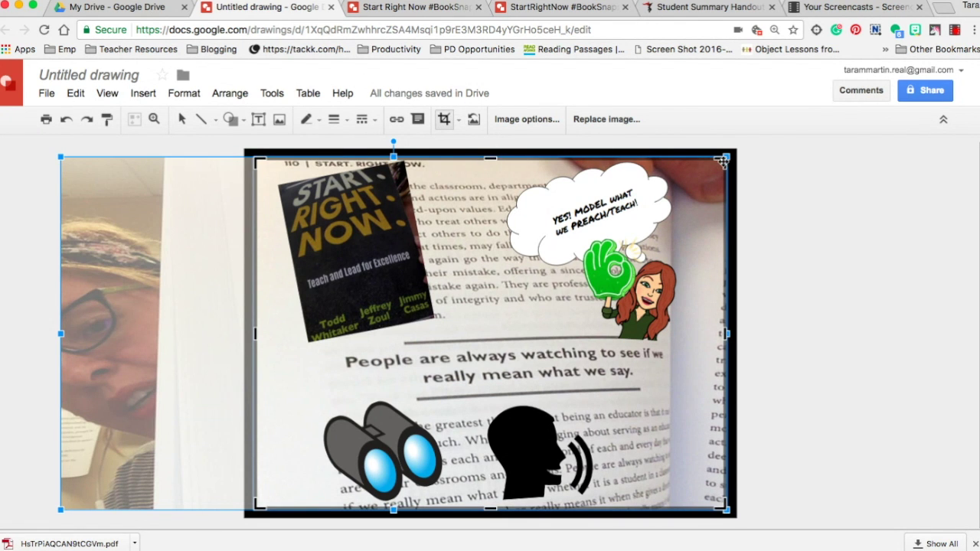
left_click_drag(725, 158, 679, 166)
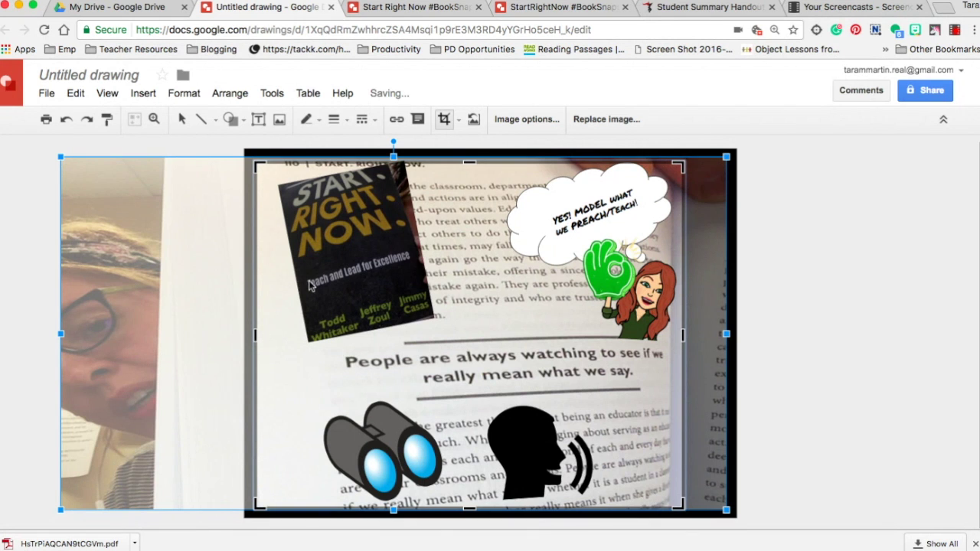
key("Return")
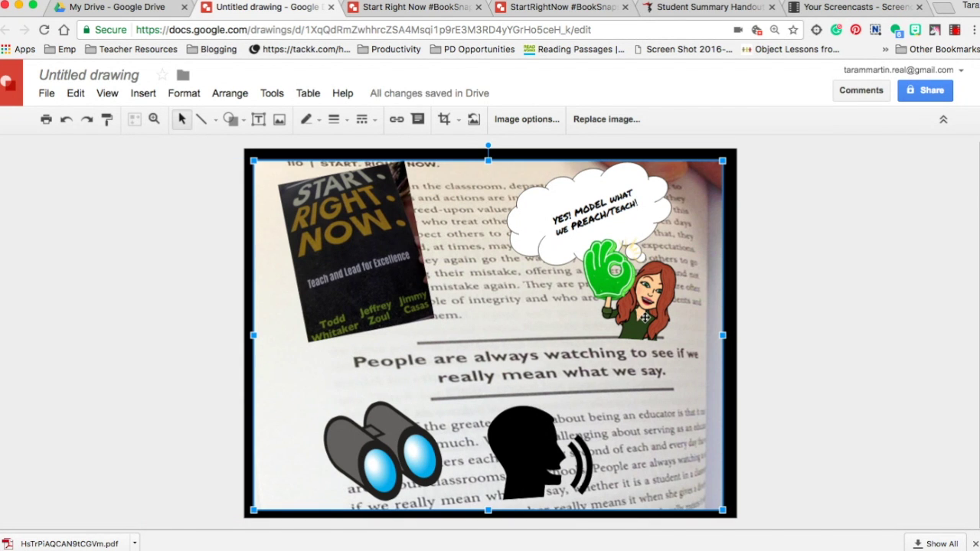
left_click(553, 440)
Nudge the speaking-head and binoculars images slightly to the right.
left_click_drag(553, 440, 559, 441)
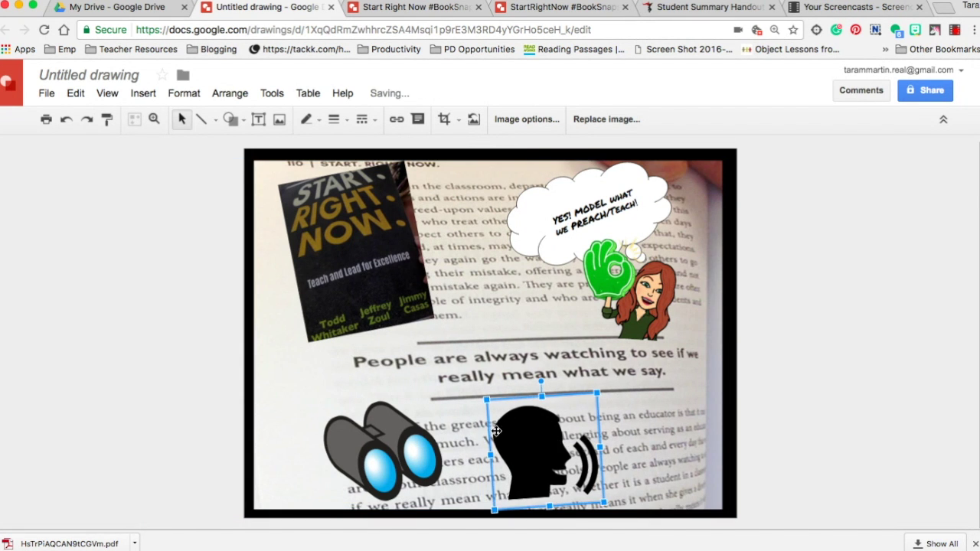
left_click(410, 447)
left_click_drag(412, 448, 424, 452)
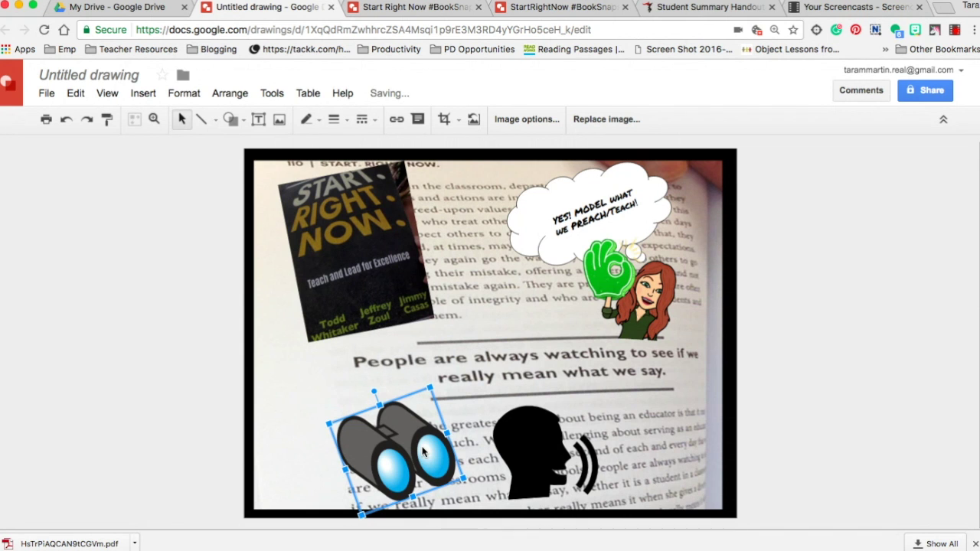
Draw a right-pointing block arrow just left of the quote line.
left_click(143, 93)
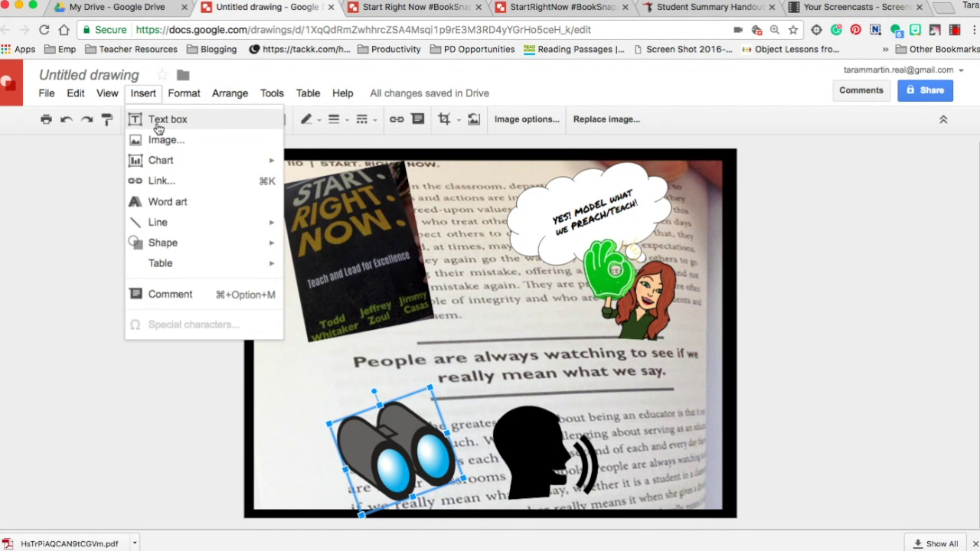
left_click(161, 120)
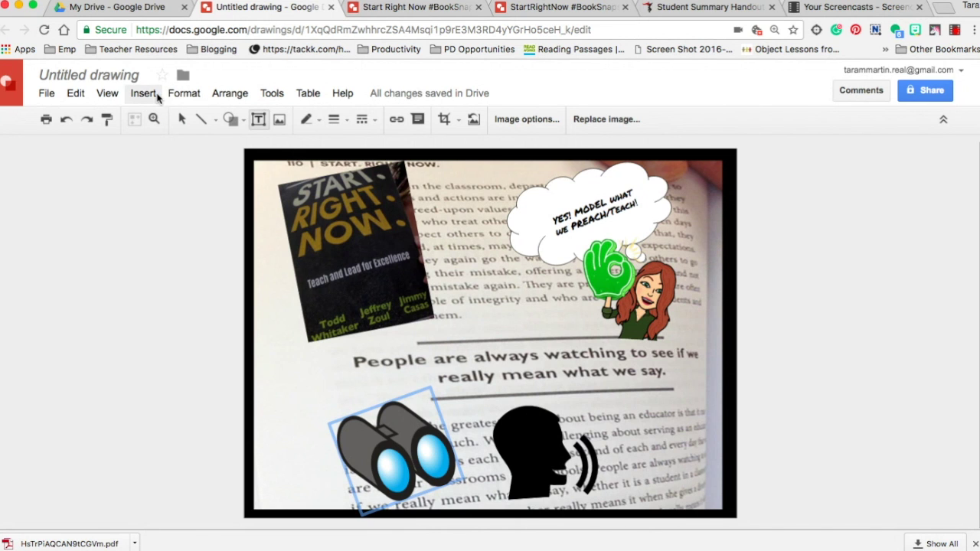
left_click(158, 95)
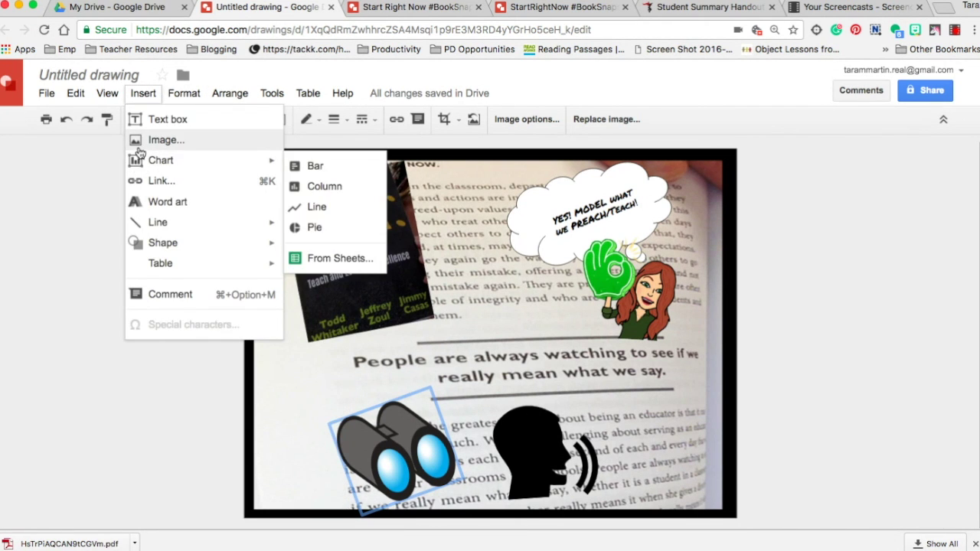
mouse_move(153, 246)
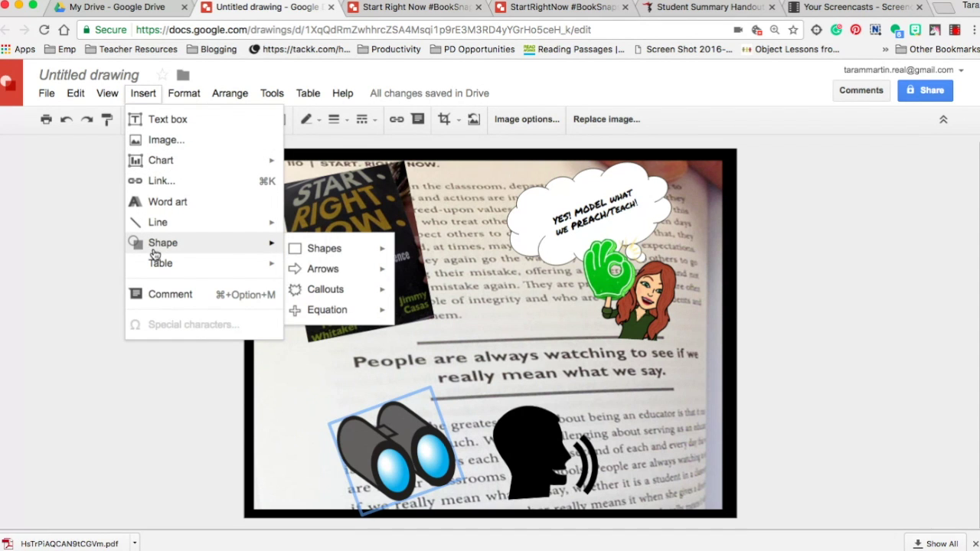
mouse_move(328, 277)
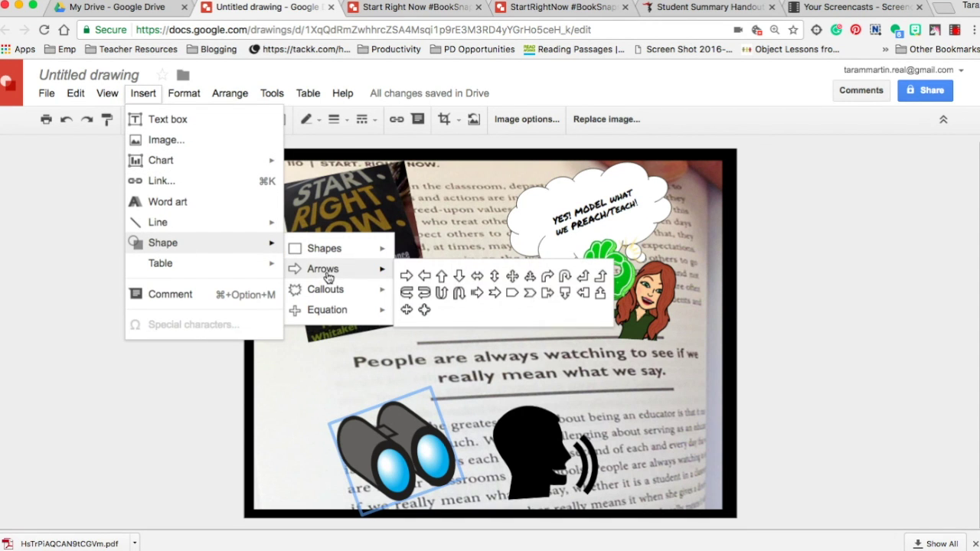
left_click(476, 293)
left_click_drag(259, 359, 360, 417)
left_click_drag(328, 387, 338, 395)
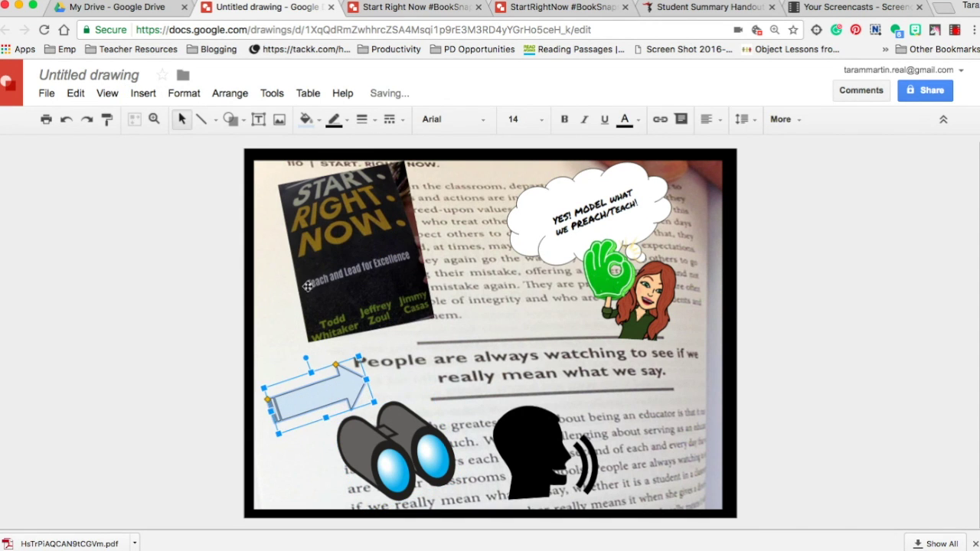
Fill the arrow red and adjust its border colour and thickness.
left_click(306, 119)
left_click(327, 216)
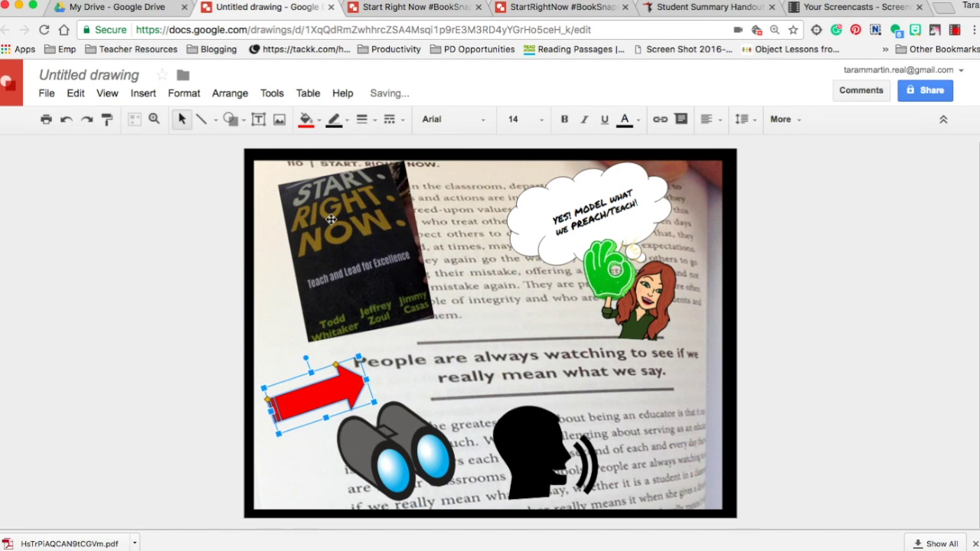
left_click(348, 121)
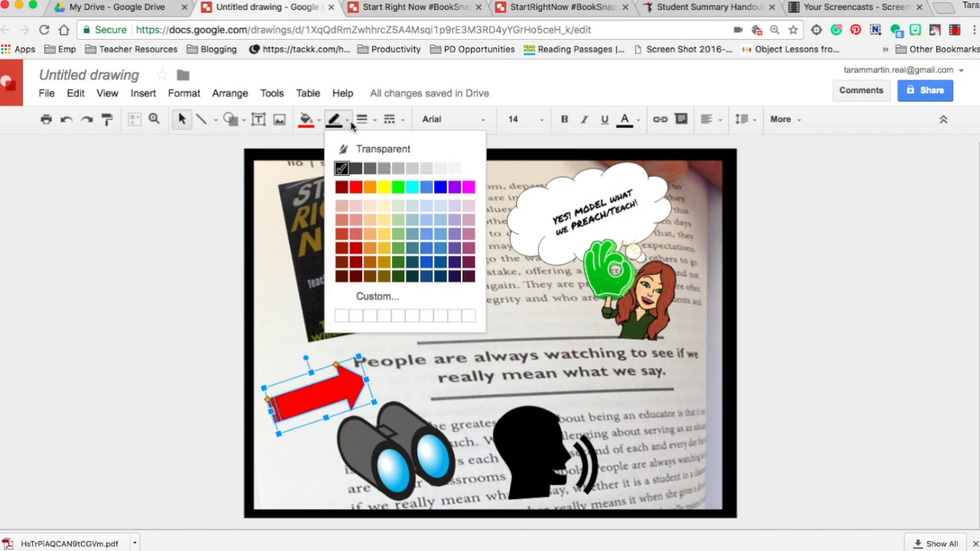
left_click(362, 119)
left_click(387, 188)
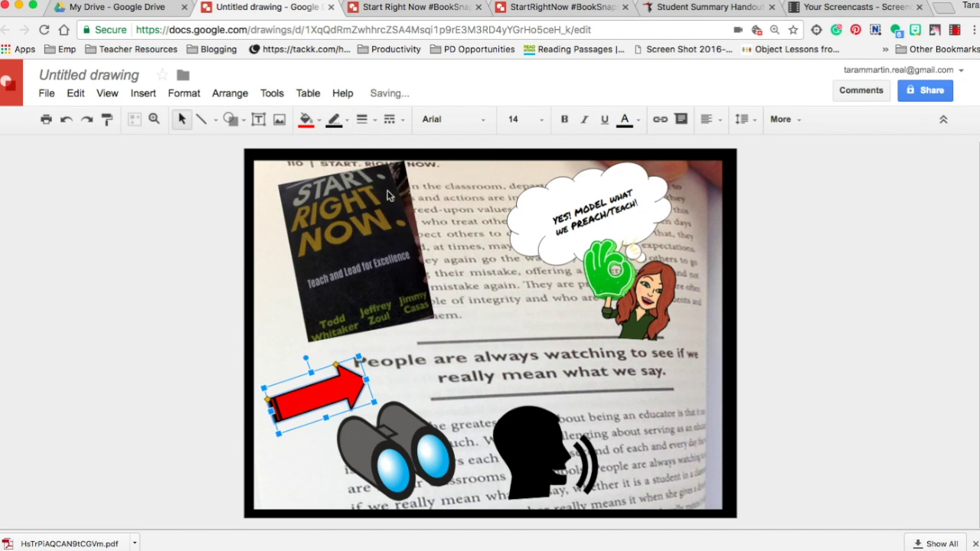
left_click(288, 444)
left_click(328, 394)
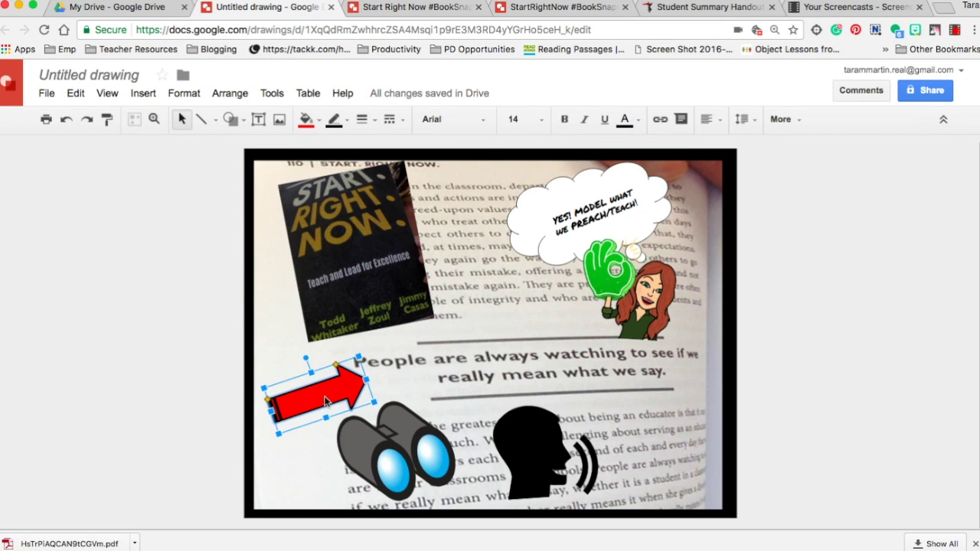
left_click(55, 88)
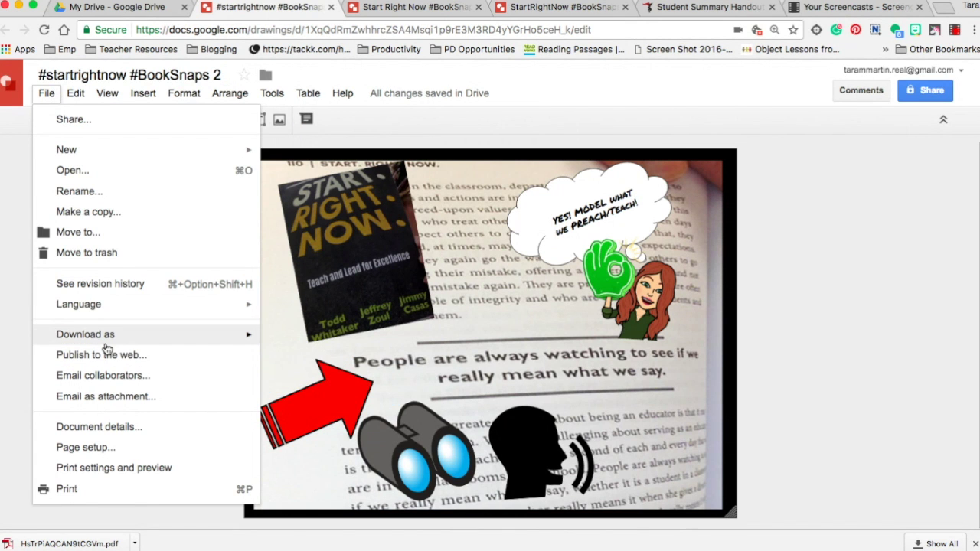
Download the BookSnap as a PNG image (.png) and open the downloaded file.
mouse_move(108, 341)
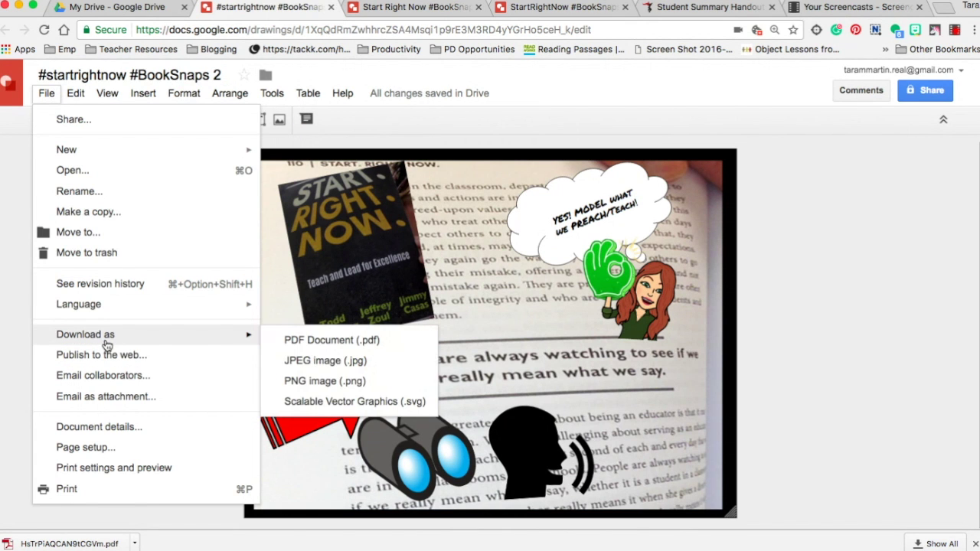
left_click(314, 381)
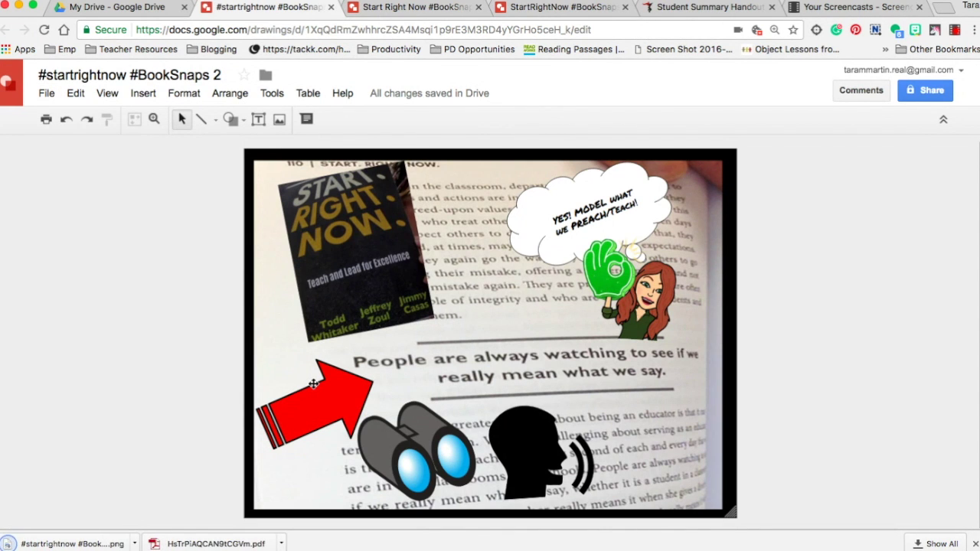
left_click(133, 546)
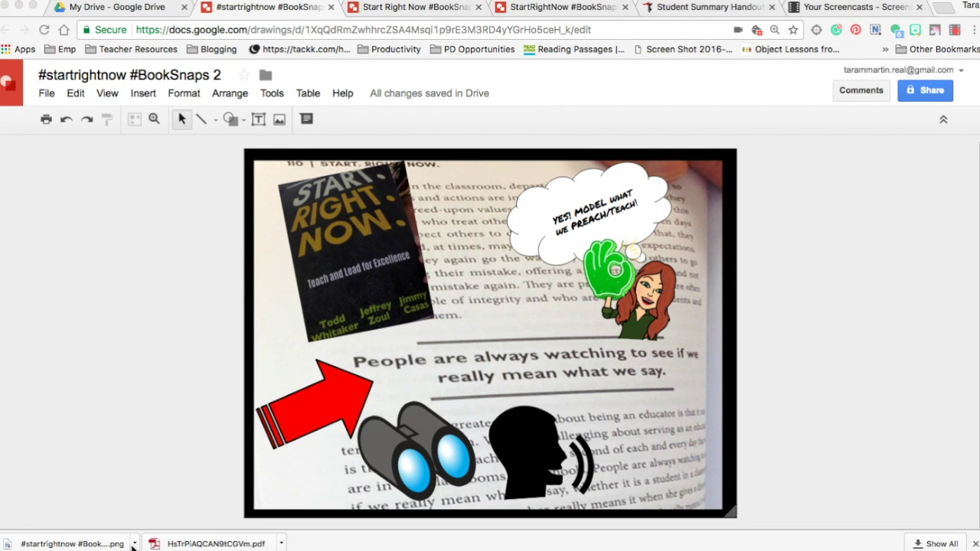